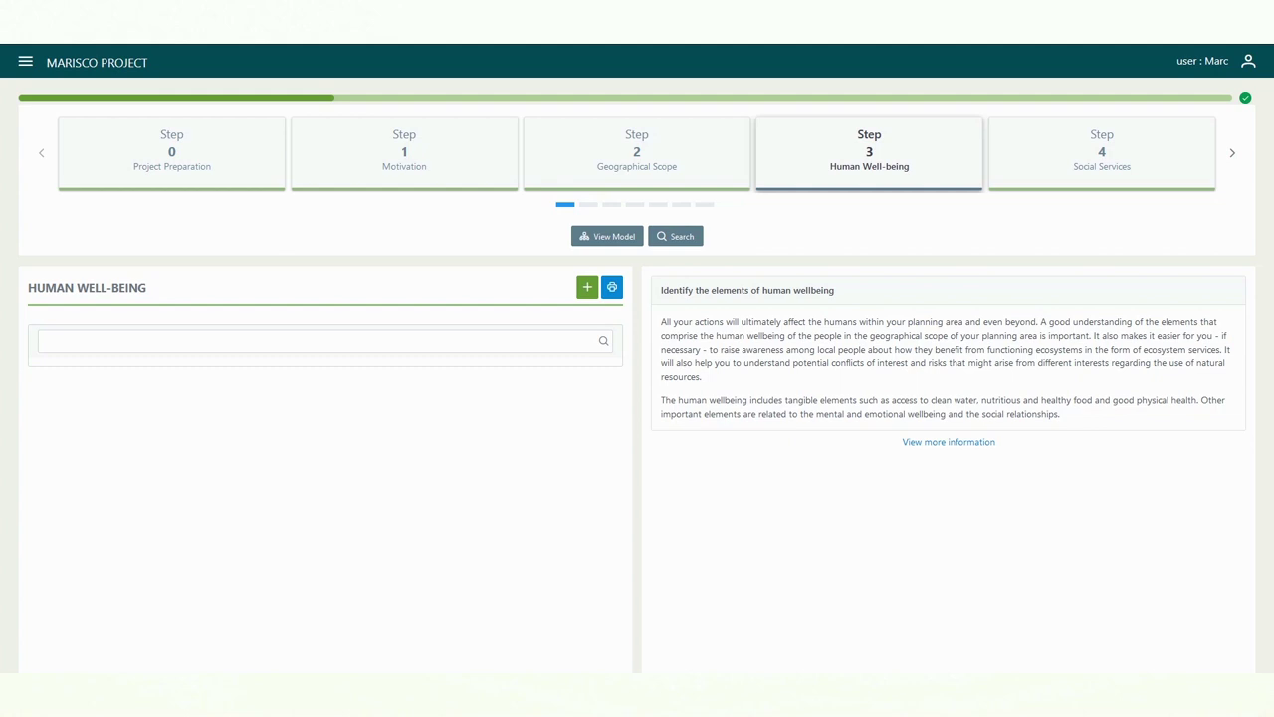
Pass the Social Services step, shift the carousel to steps 5–9, and open Step 5 Social Systems
left_click(1103, 152)
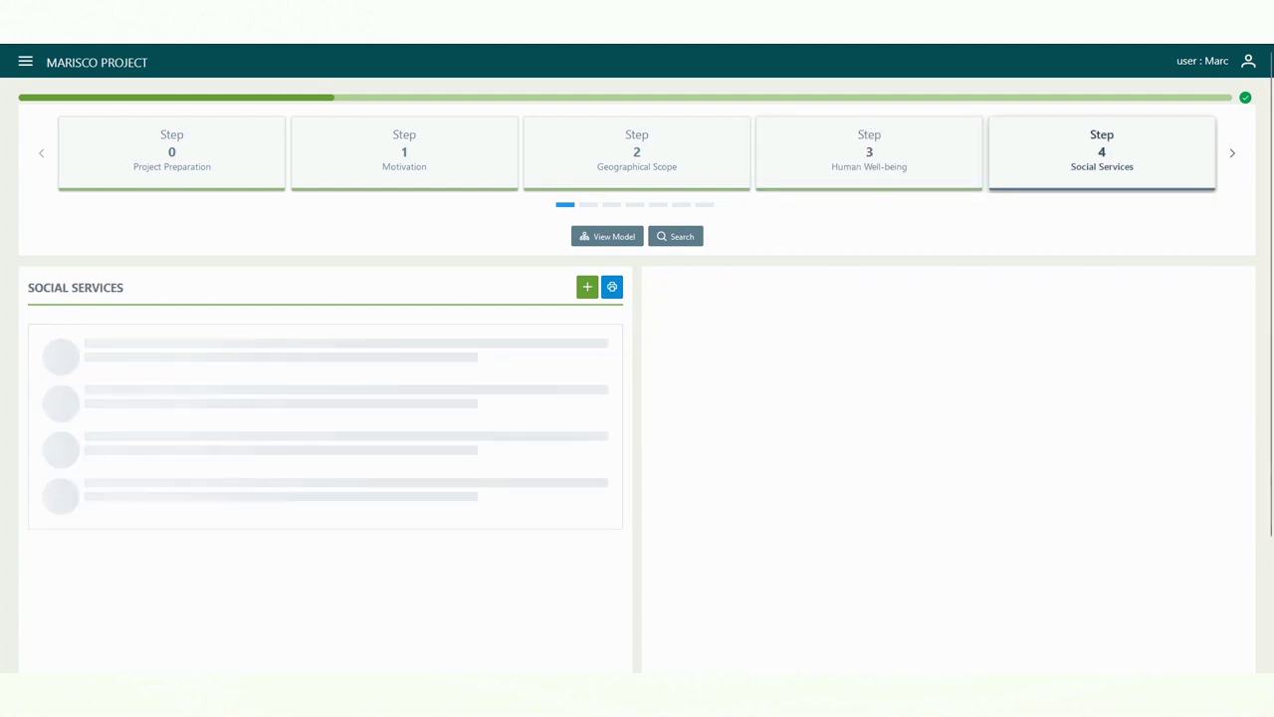
left_click(1232, 152)
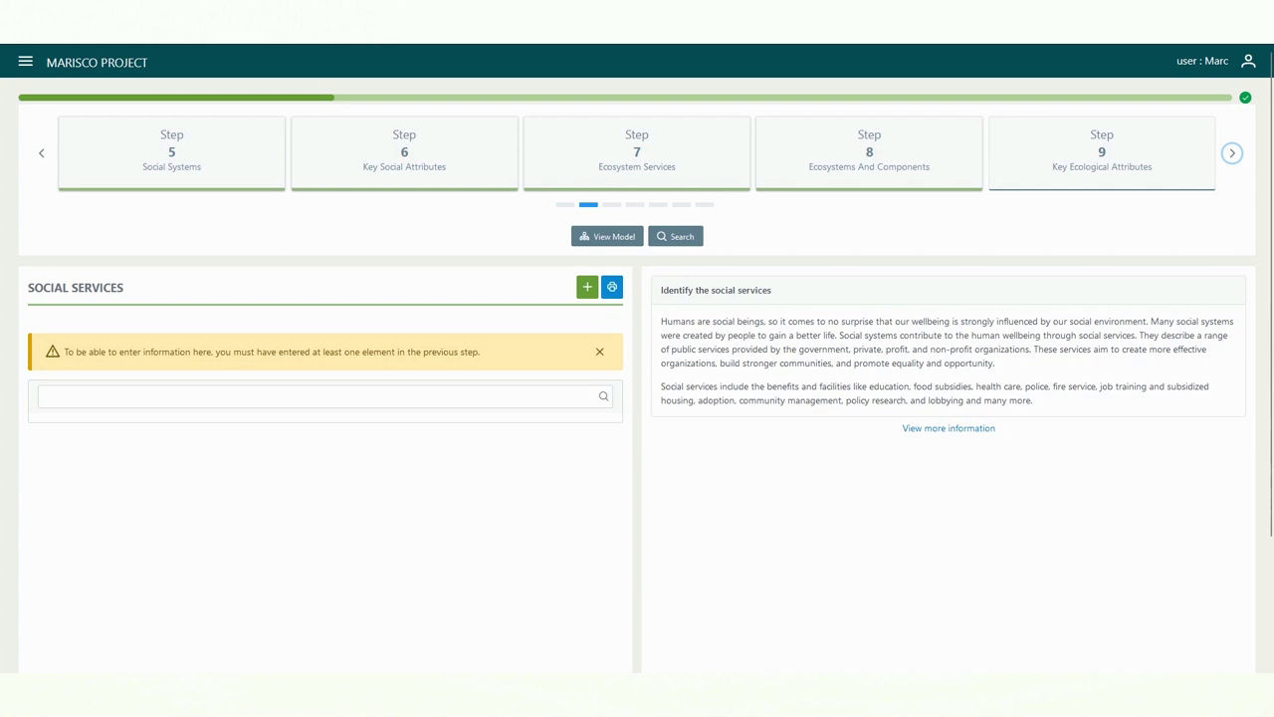
left_click(172, 152)
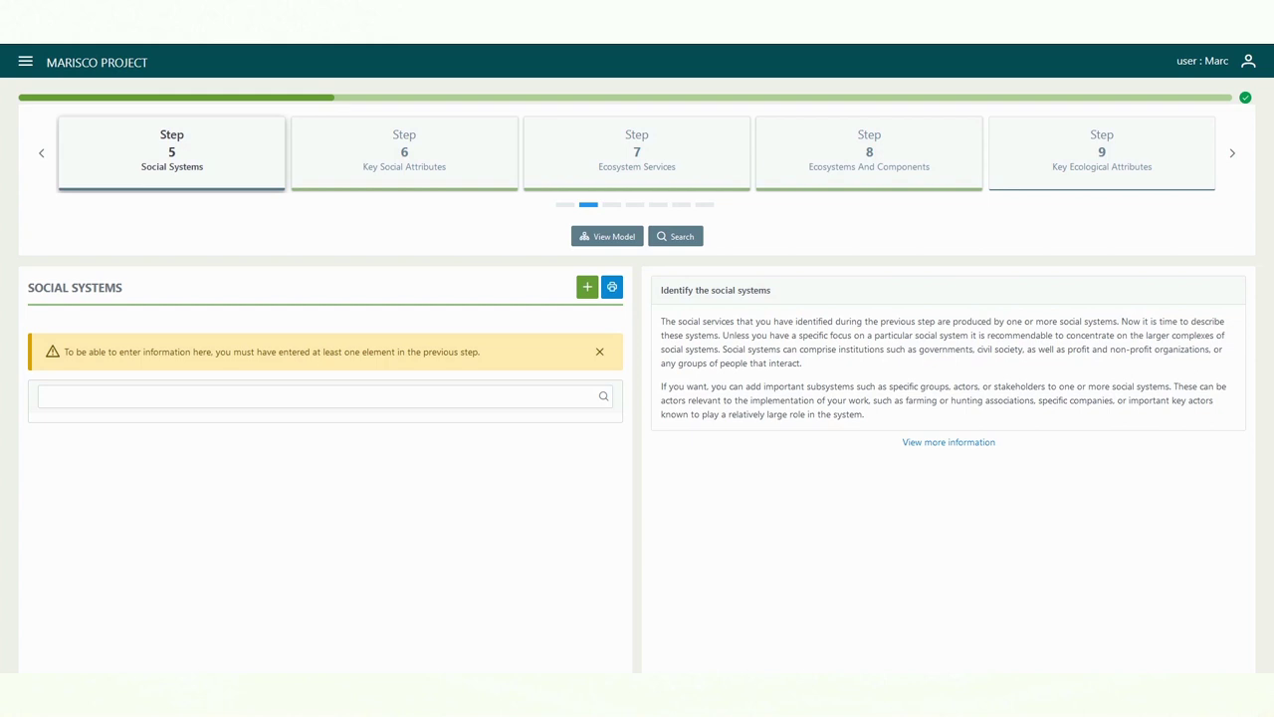
Step through Step 6 and Step 7 to reach Step 8, Ecosystems And Components
left_click(404, 152)
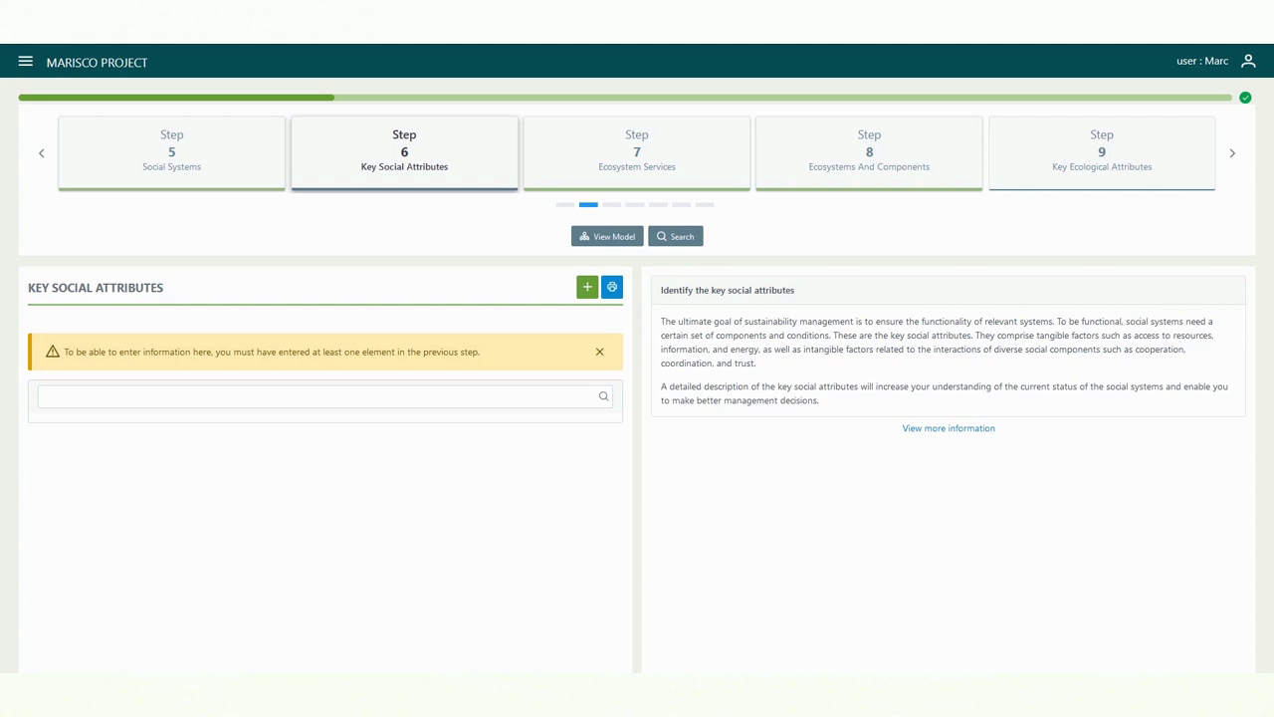
left_click(637, 153)
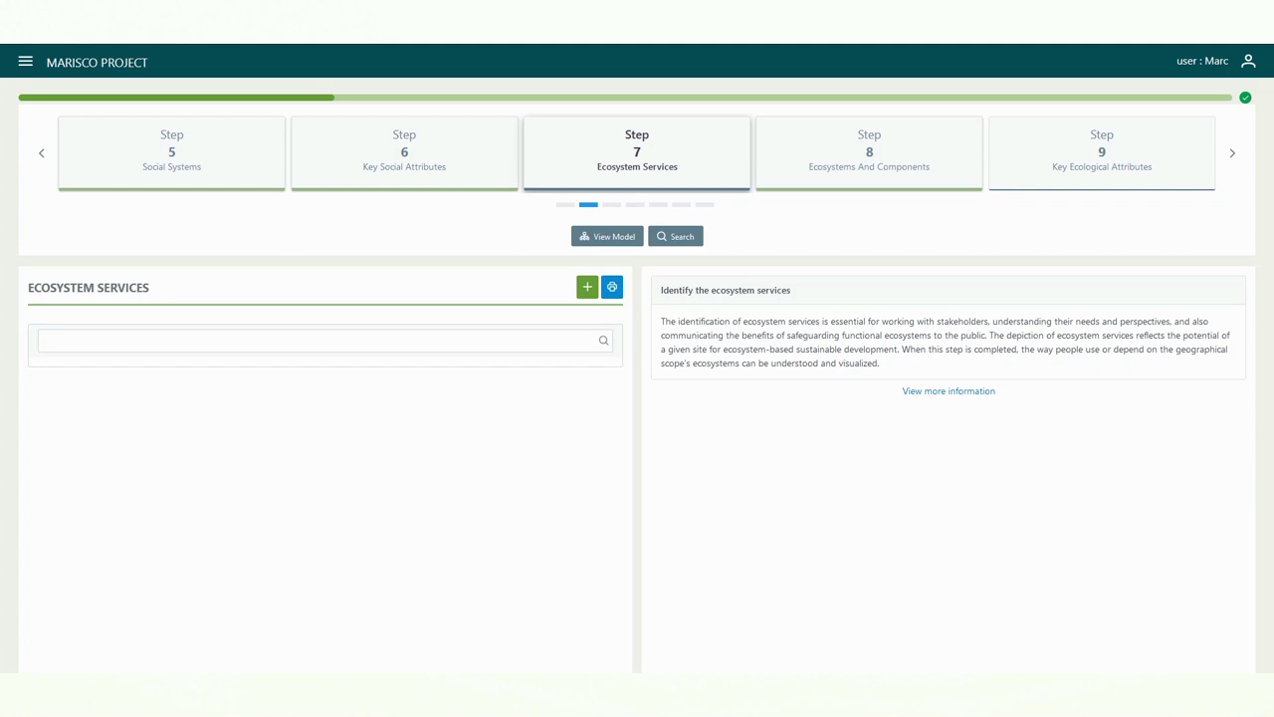
left_click(869, 151)
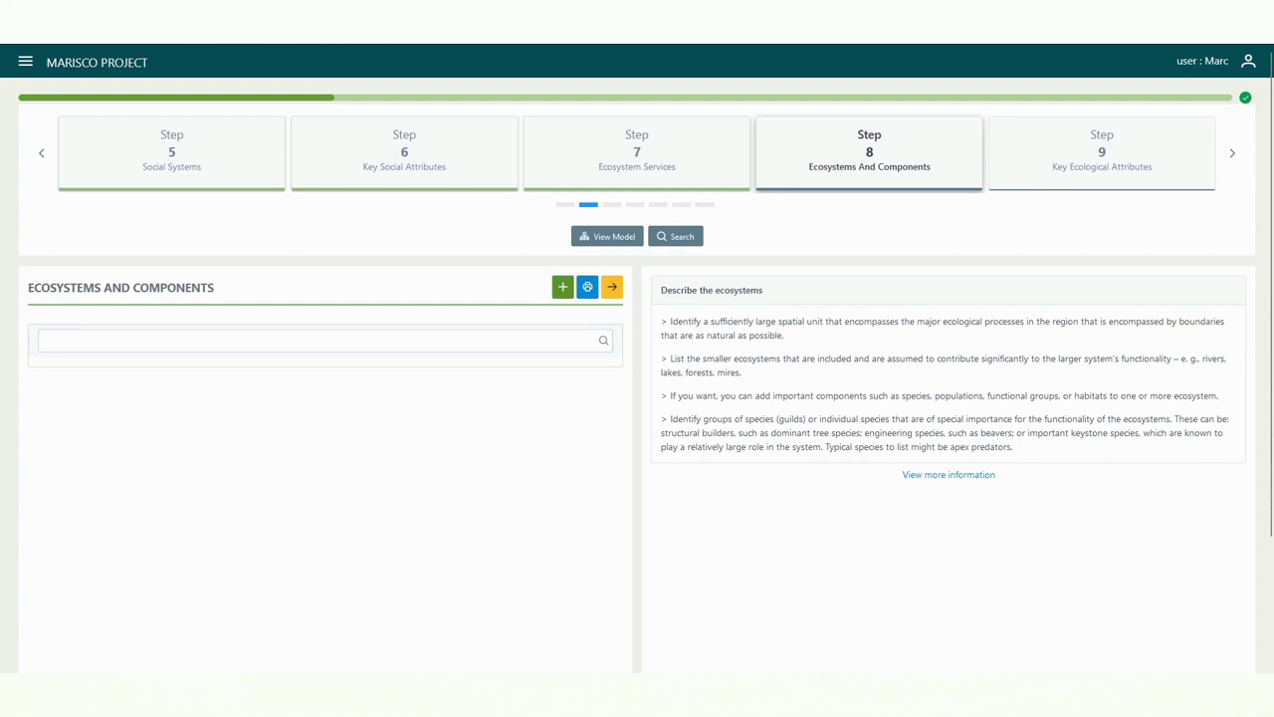
Add a new Step 8 element named 'Forests' and scroll down its form
left_click(563, 287)
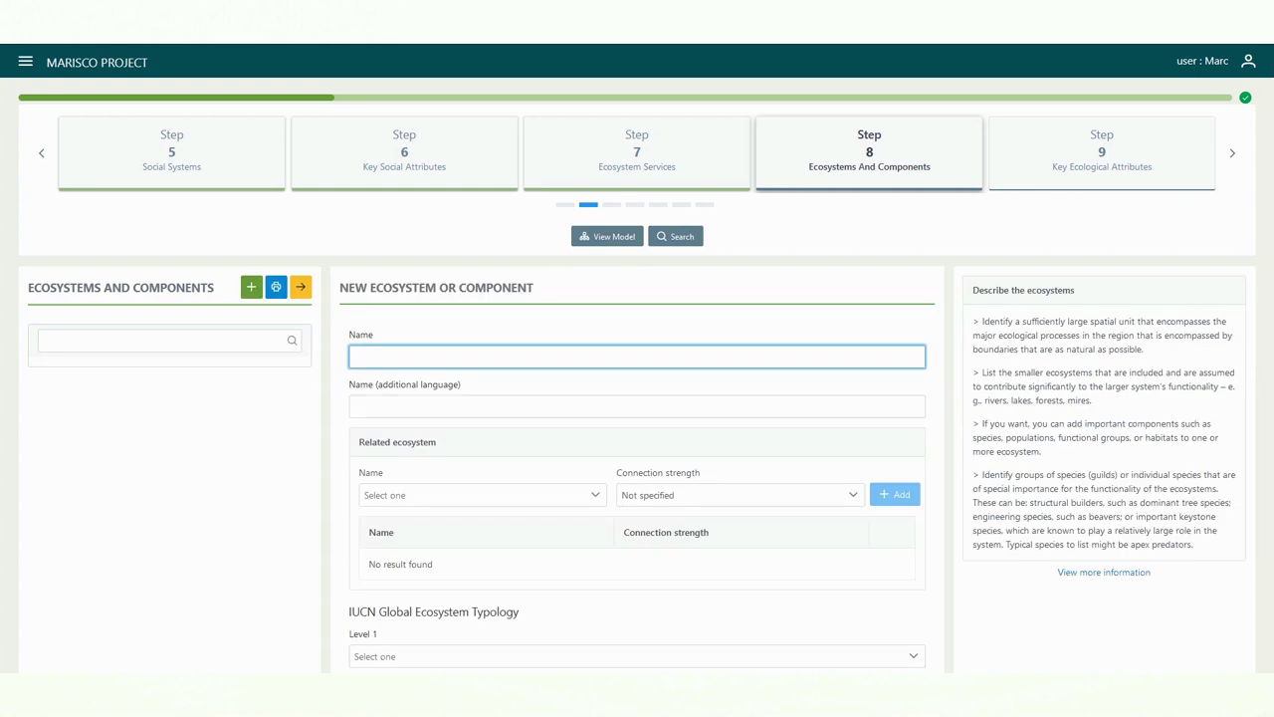
type("Forests")
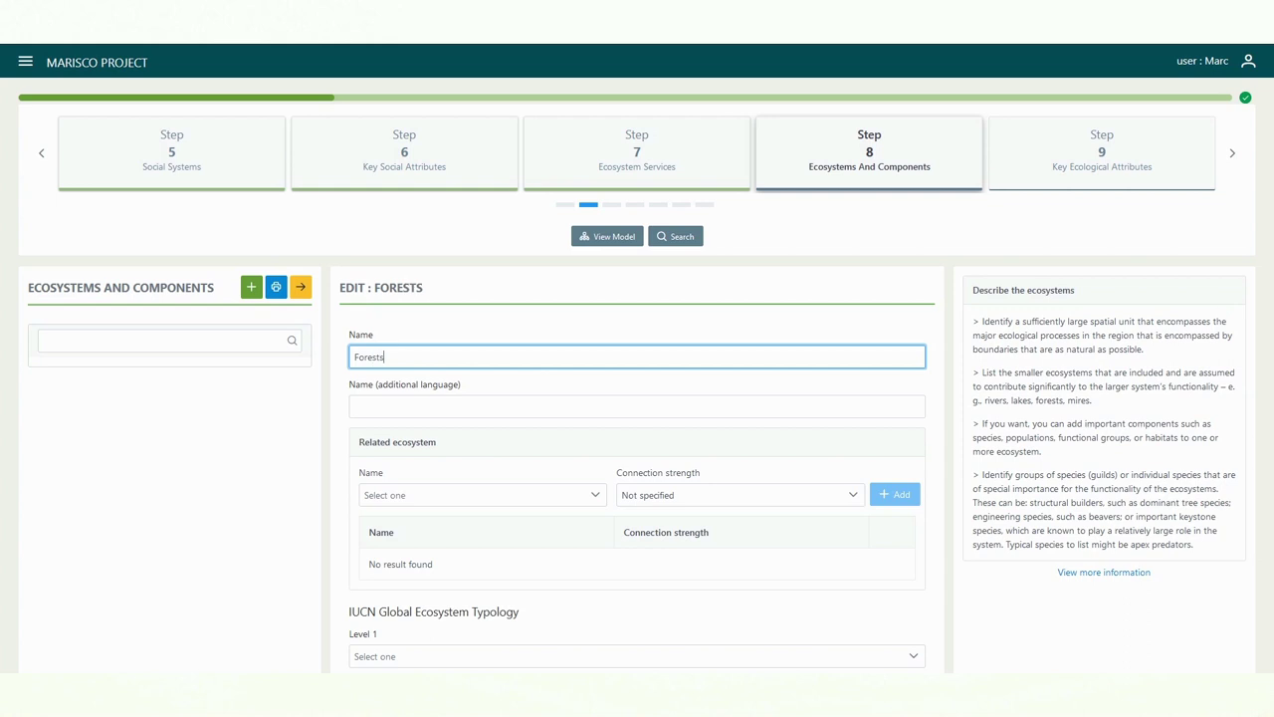
left_click(637, 406)
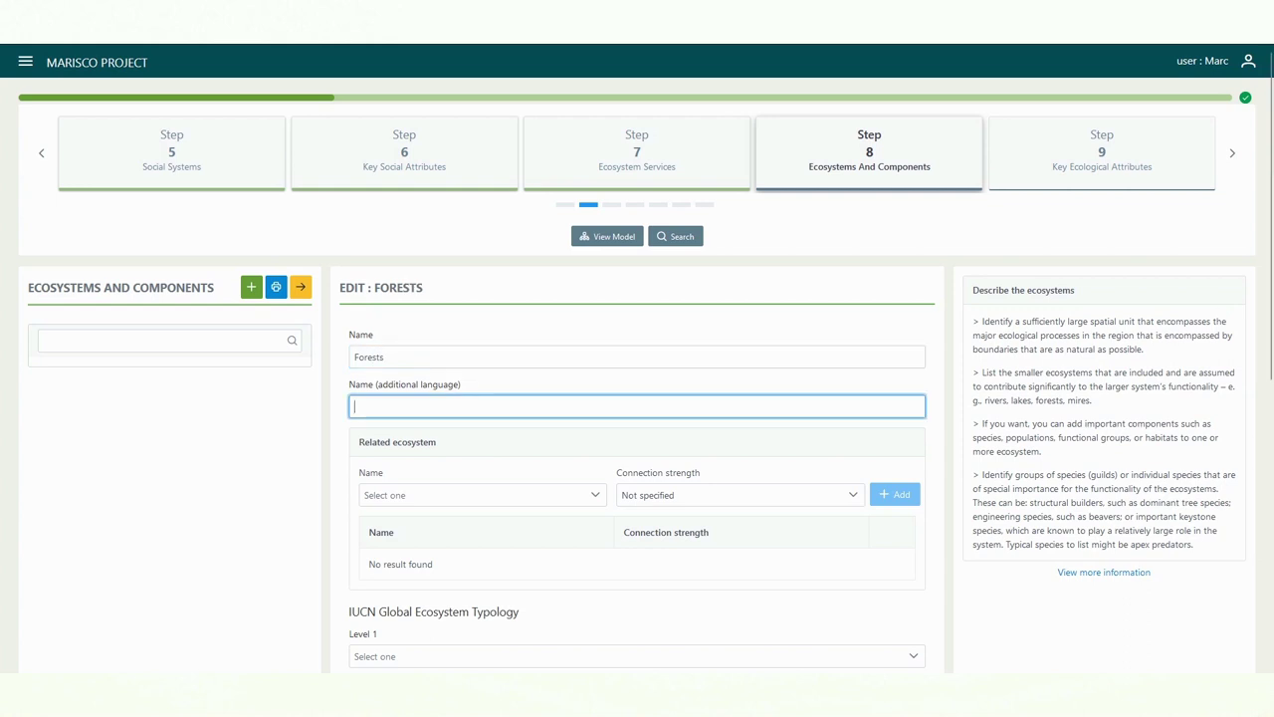
scroll(638, 376, "down", 1)
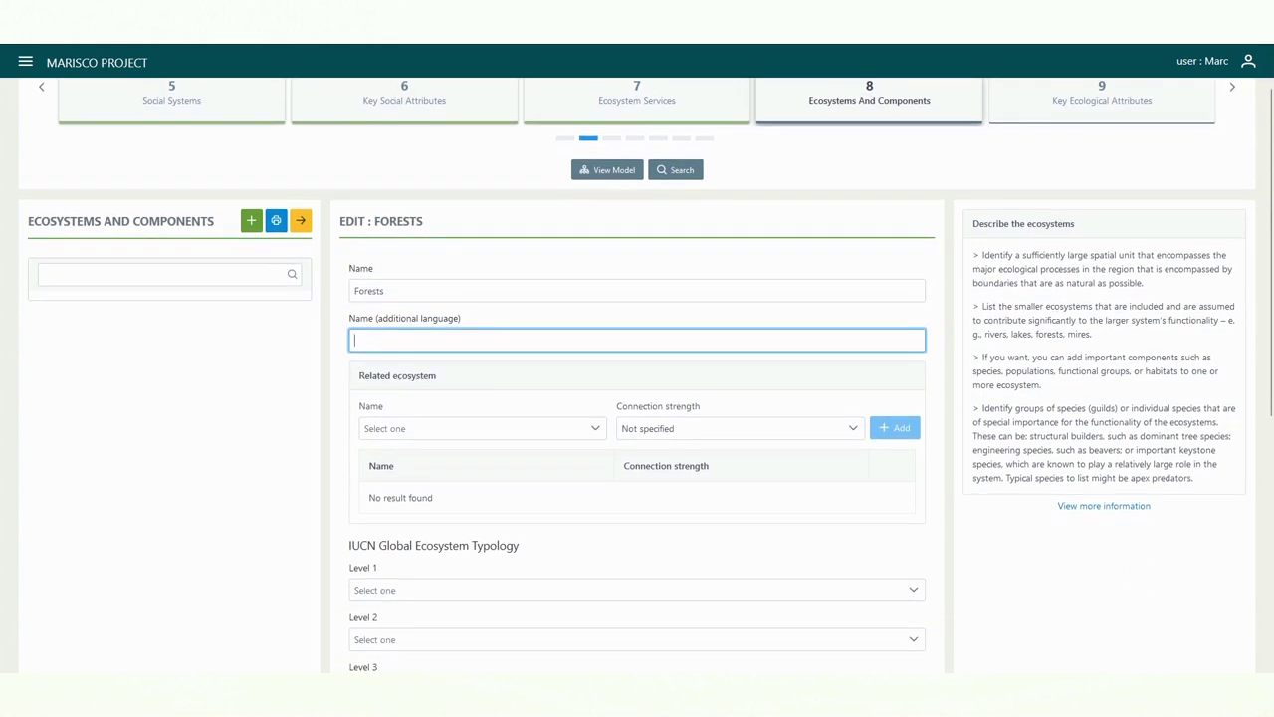
scroll(638, 375, "down", 1)
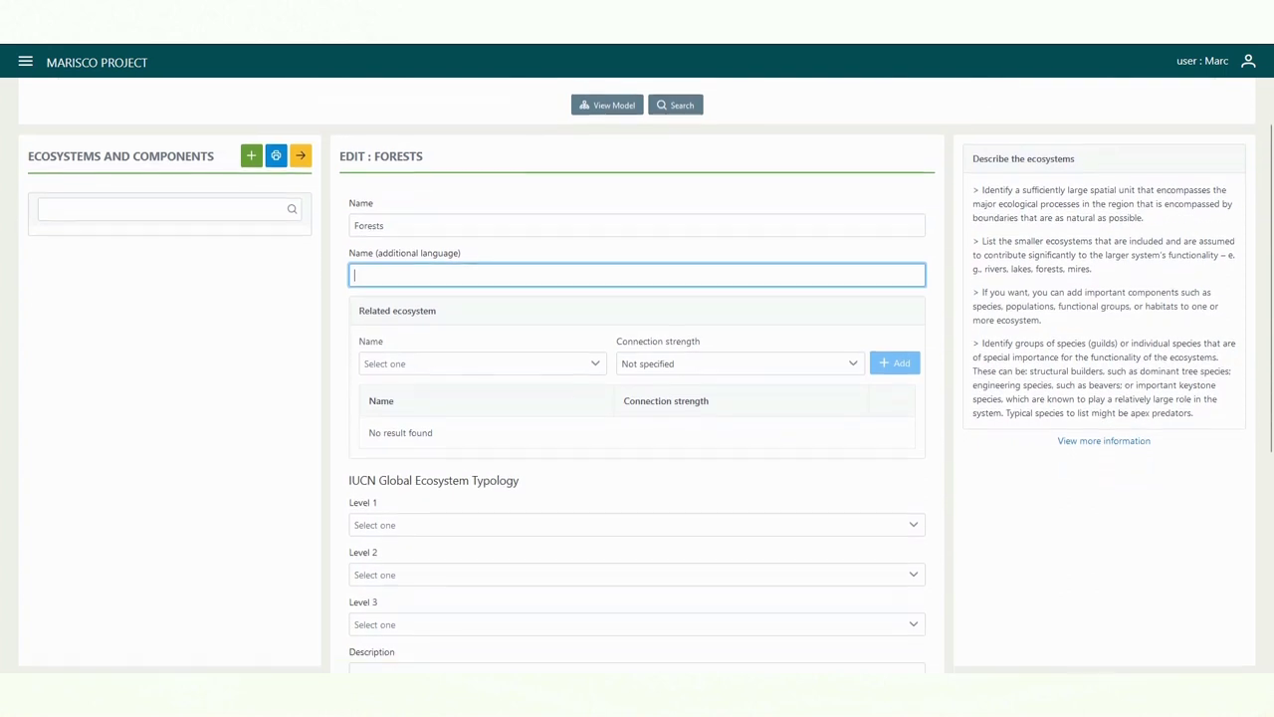
scroll(638, 376, "down", 2)
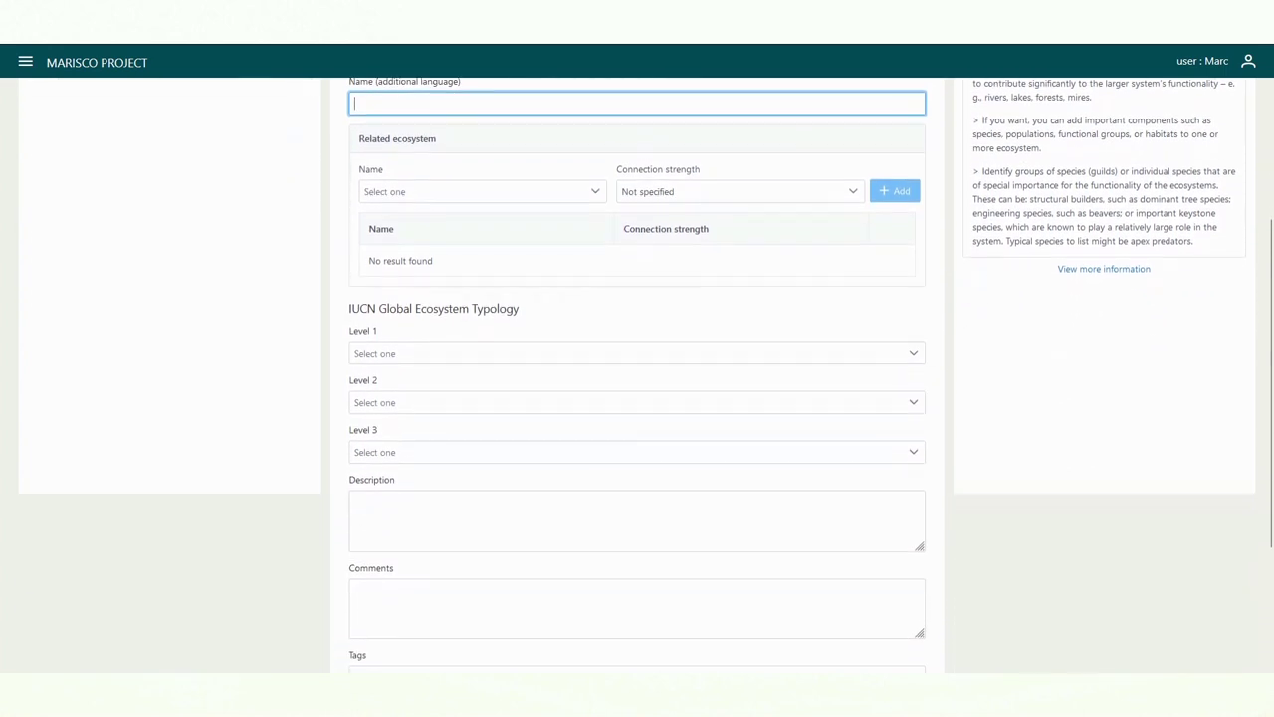
scroll(637, 376, "down", 2)
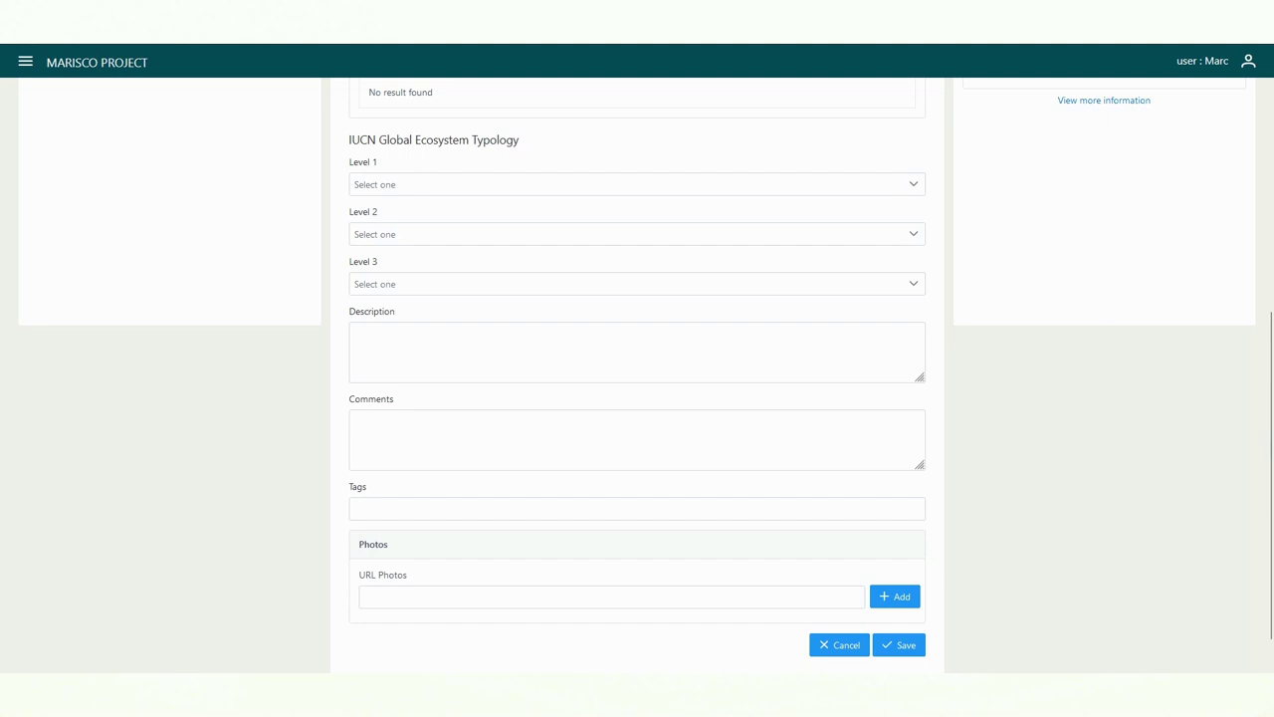
Classify it as Terrestrial, T2 Temperate-boreal forests and woodlands, T2.2 Deciduous temperate forests
key("Tab")
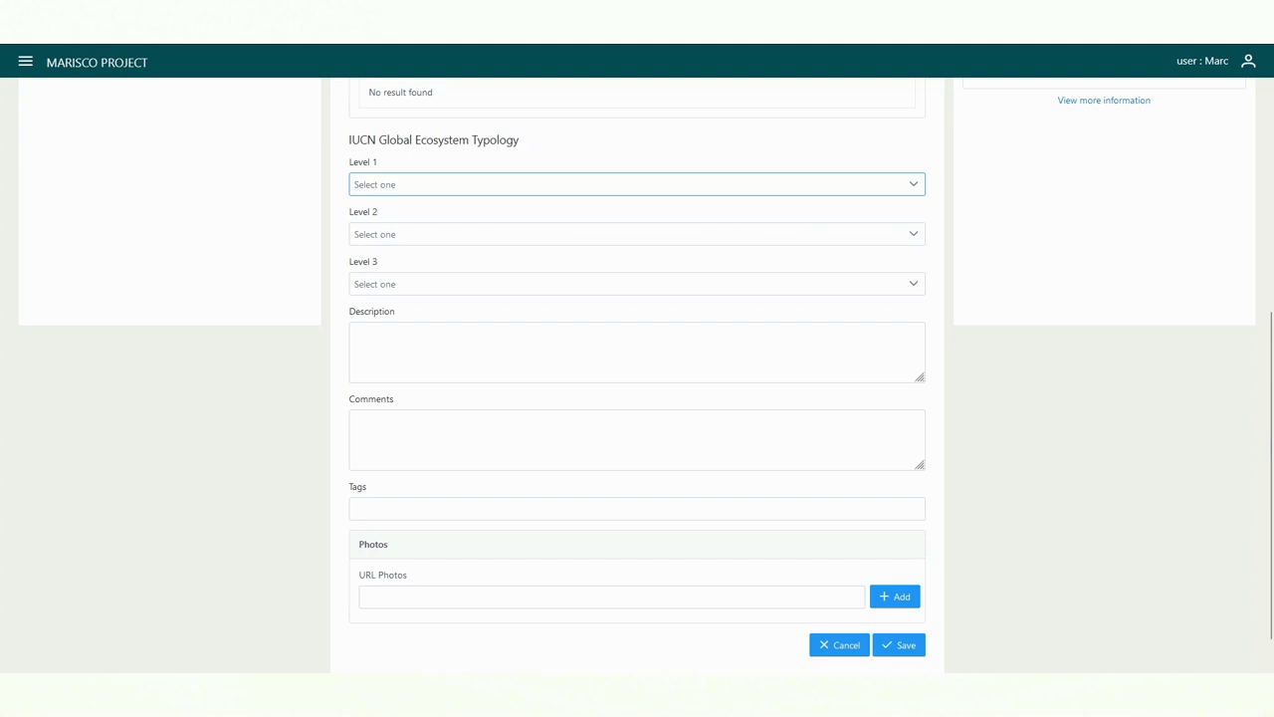
key("space")
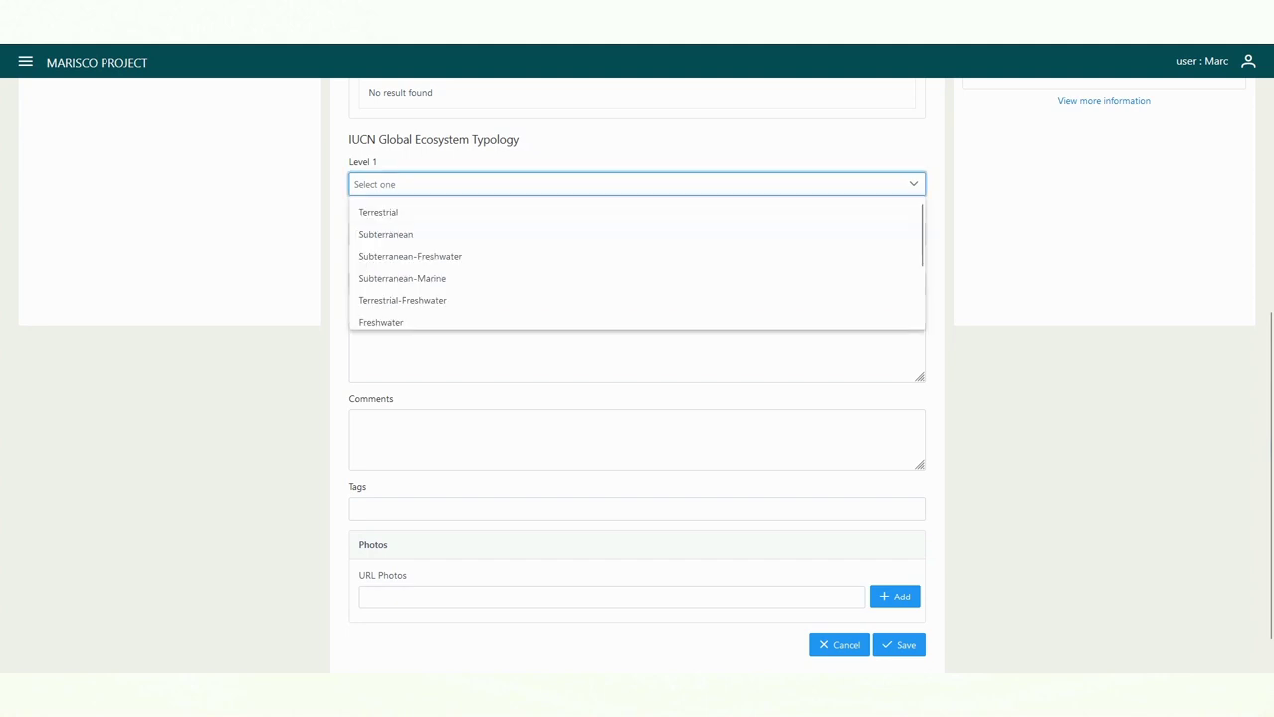
key("Down")
key("Return")
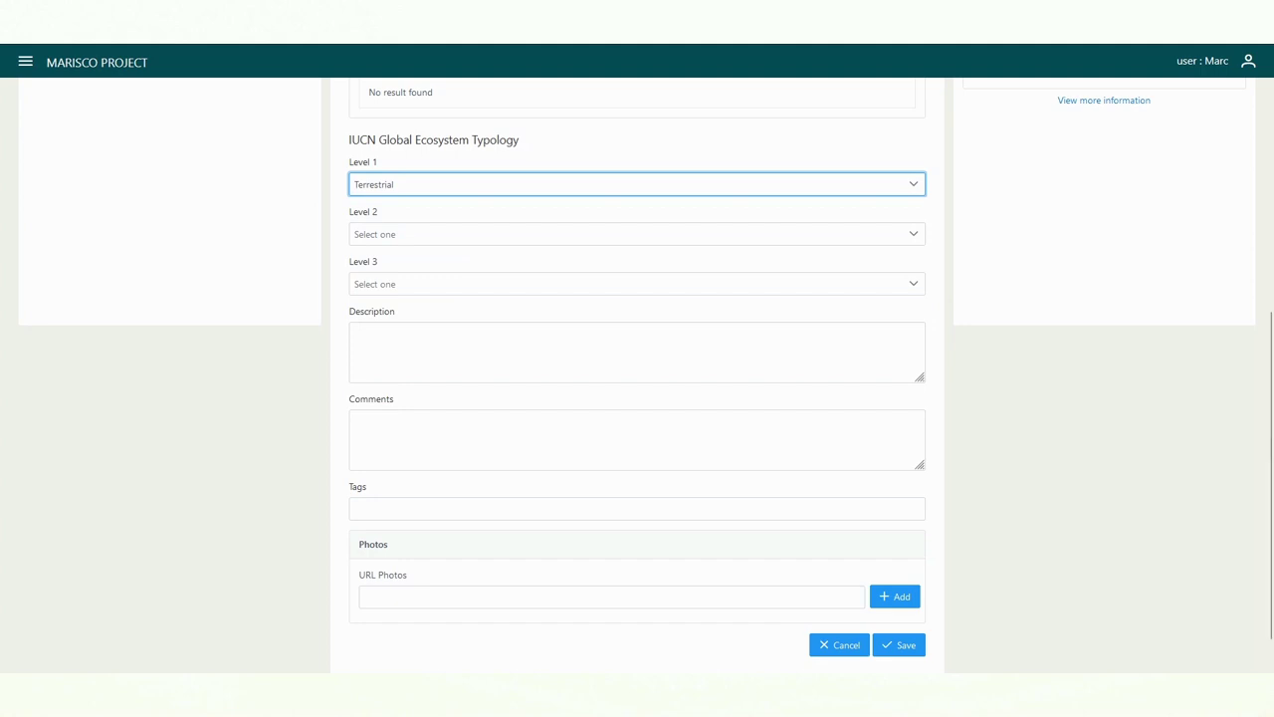
key("Tab")
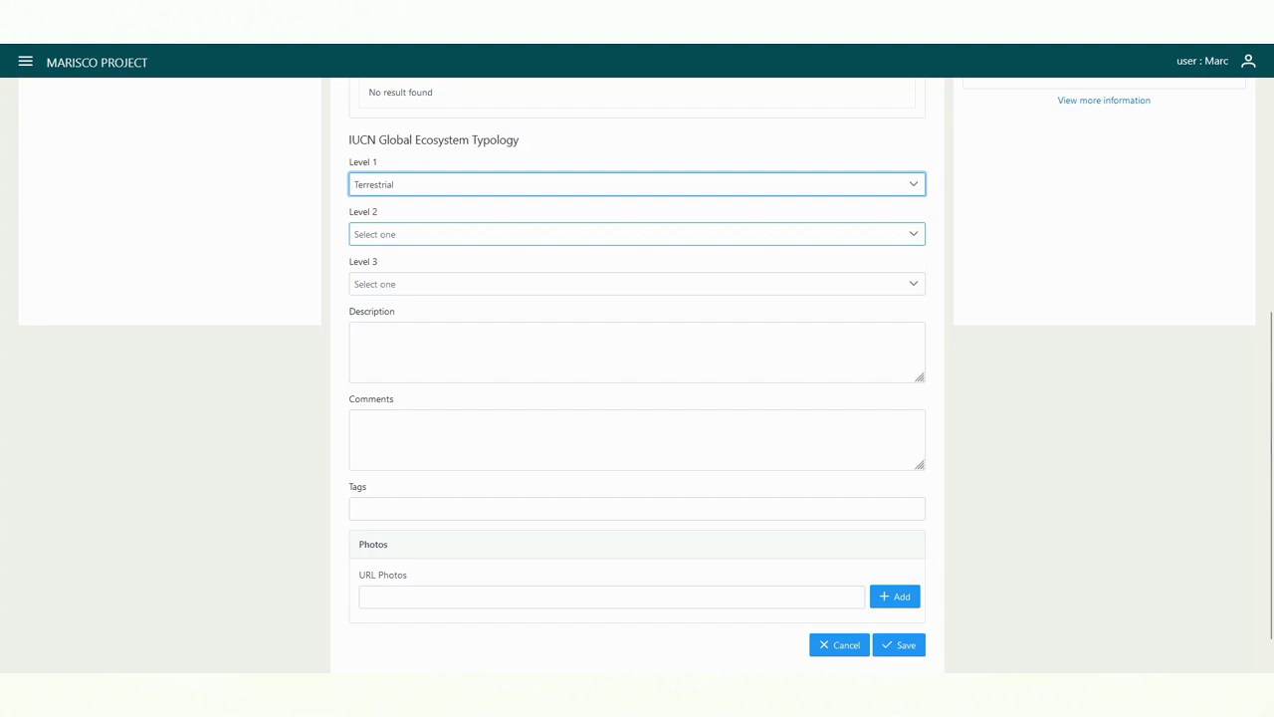
key("space")
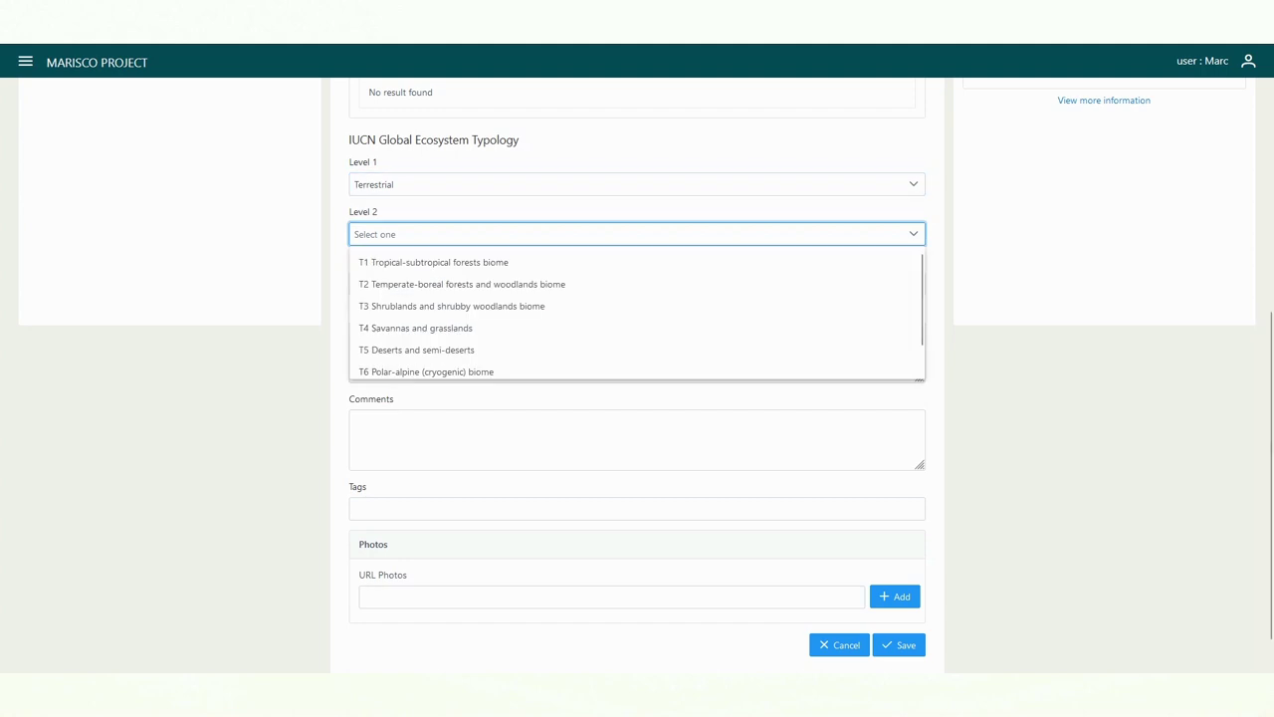
key("Down")
key("Down")
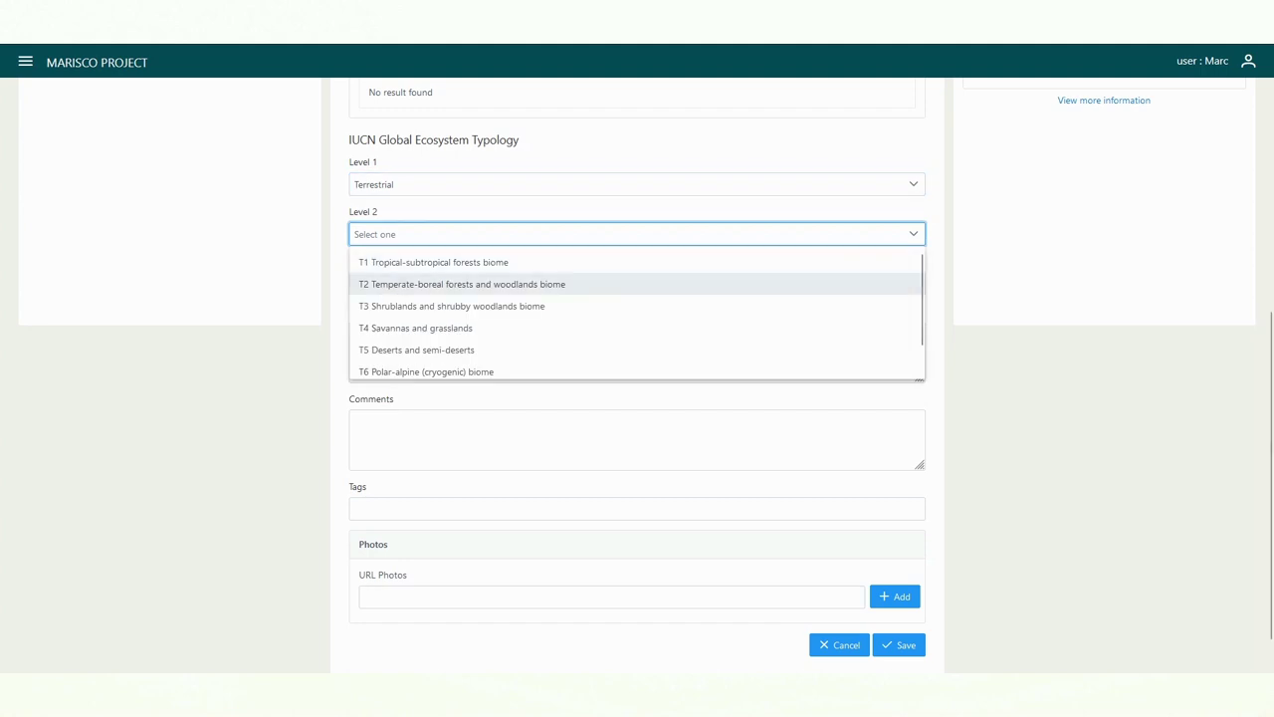
key("Return")
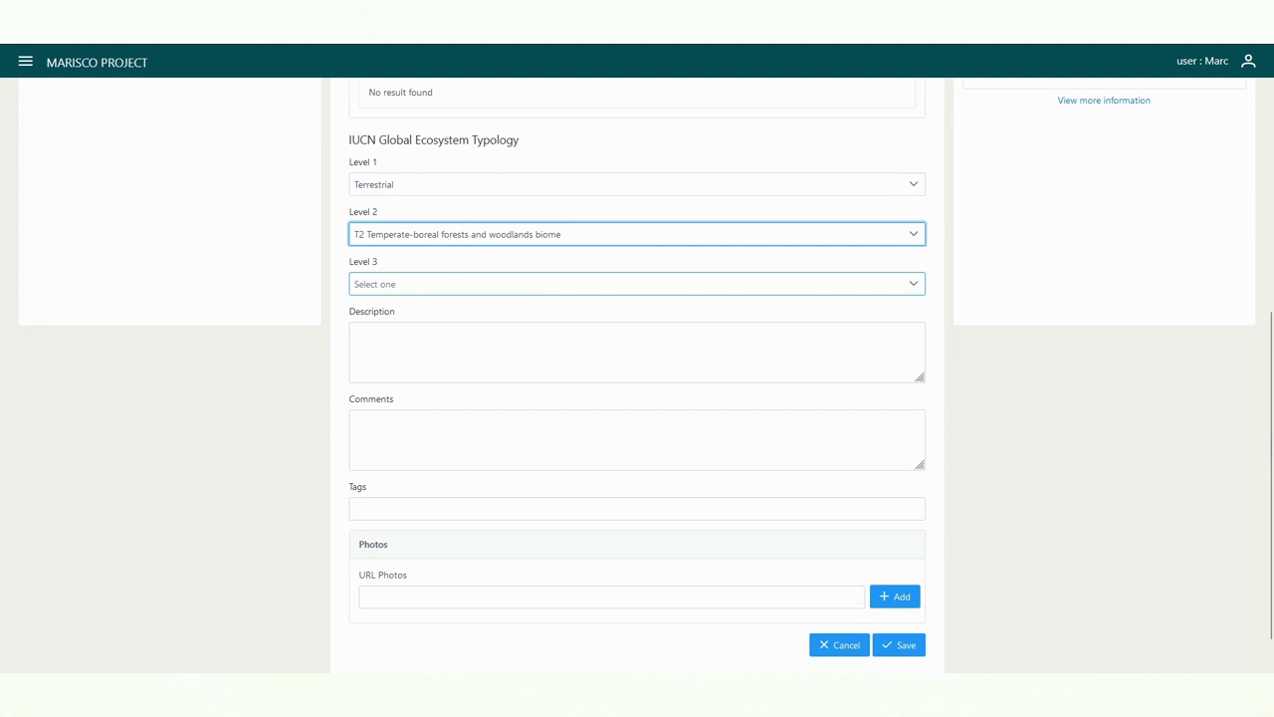
key("Tab")
key("space")
key("Down")
key("Down")
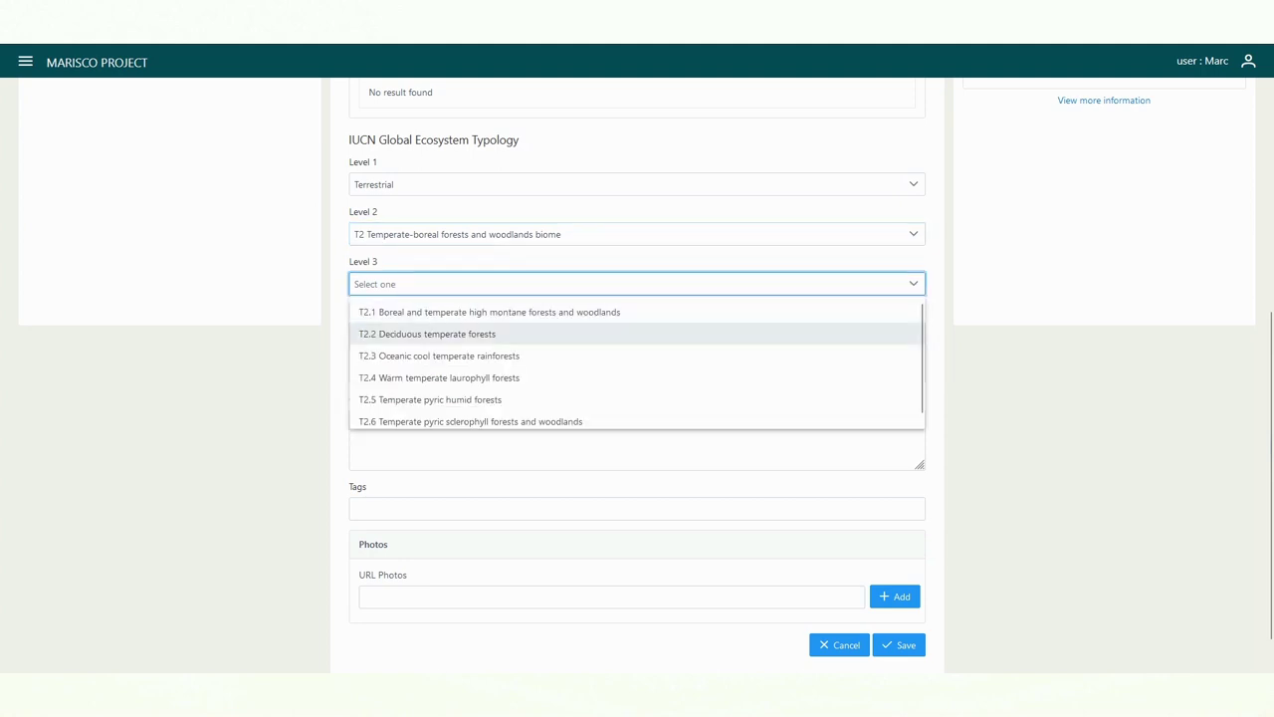
key("Return")
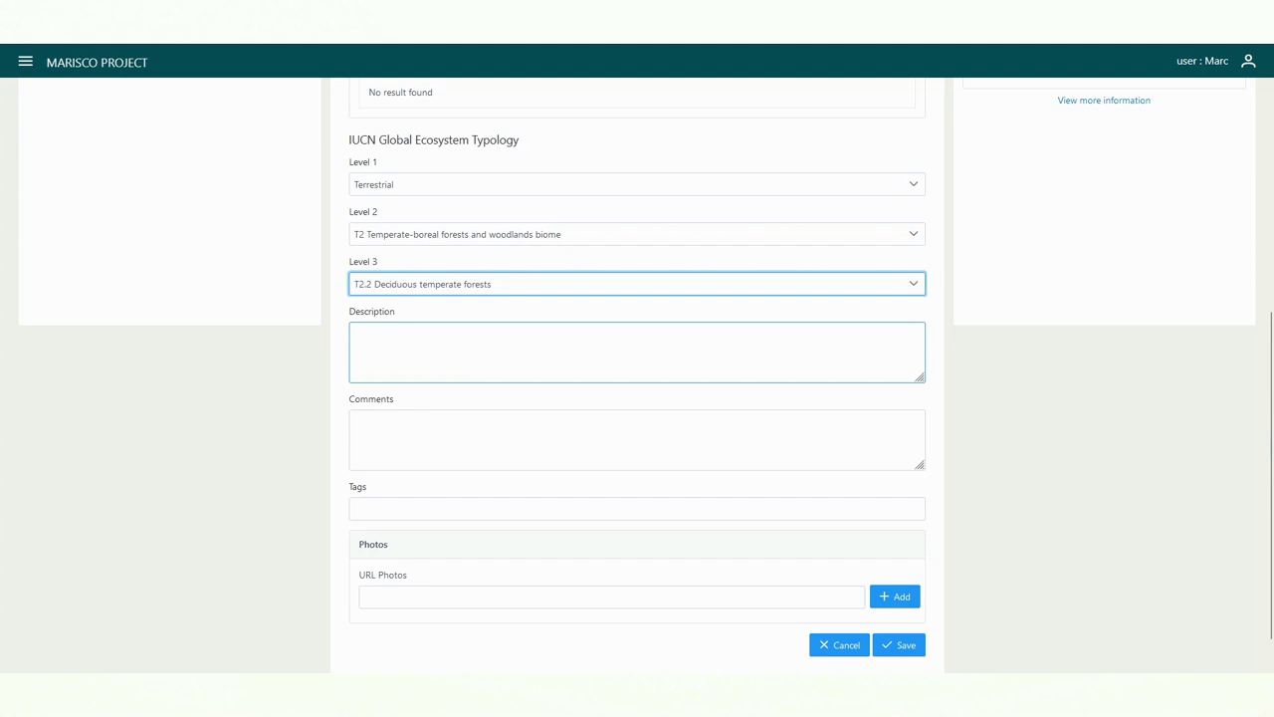
Tag it 'Forests', add the Wikimedia photo URL, and save the element
key("Tab")
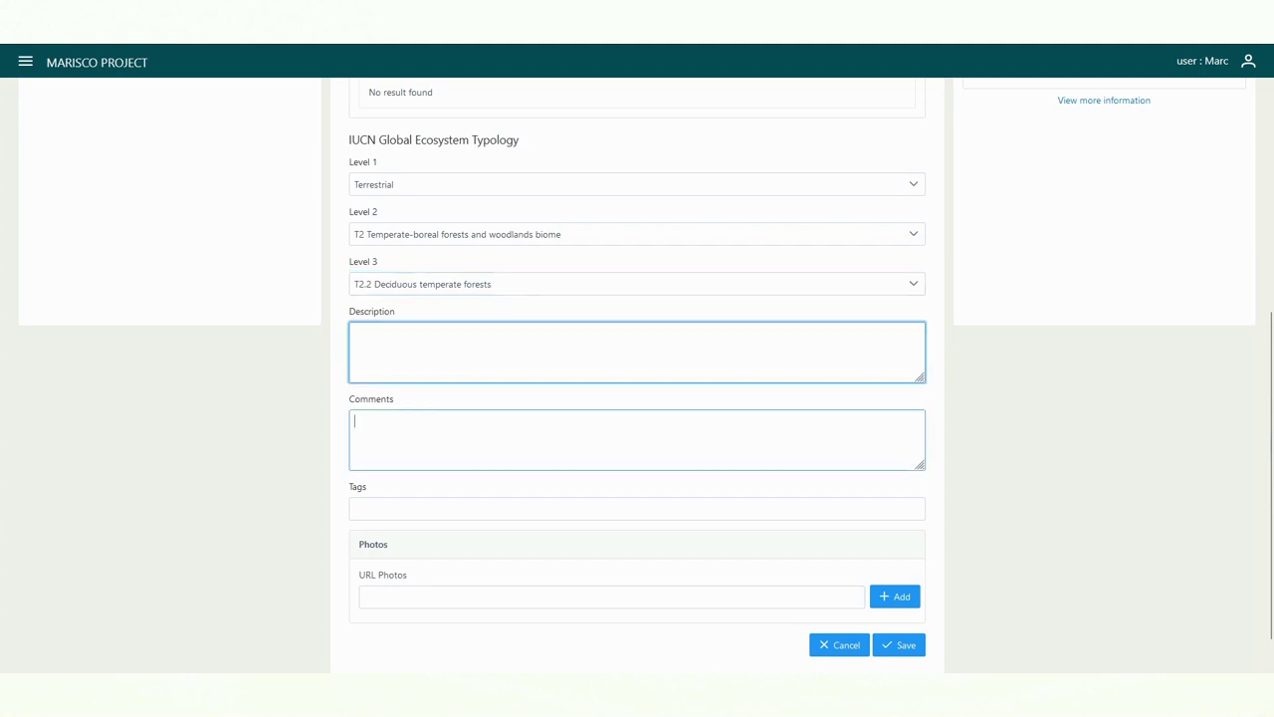
key("Tab")
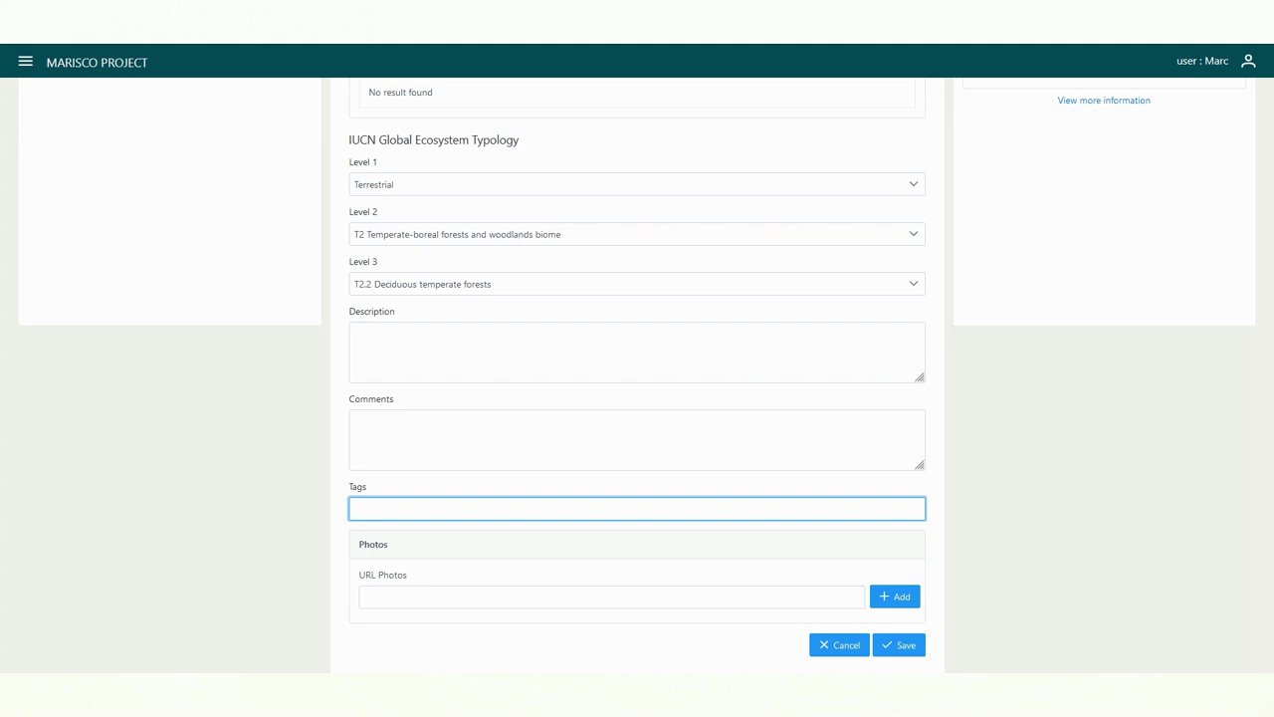
type("Forests")
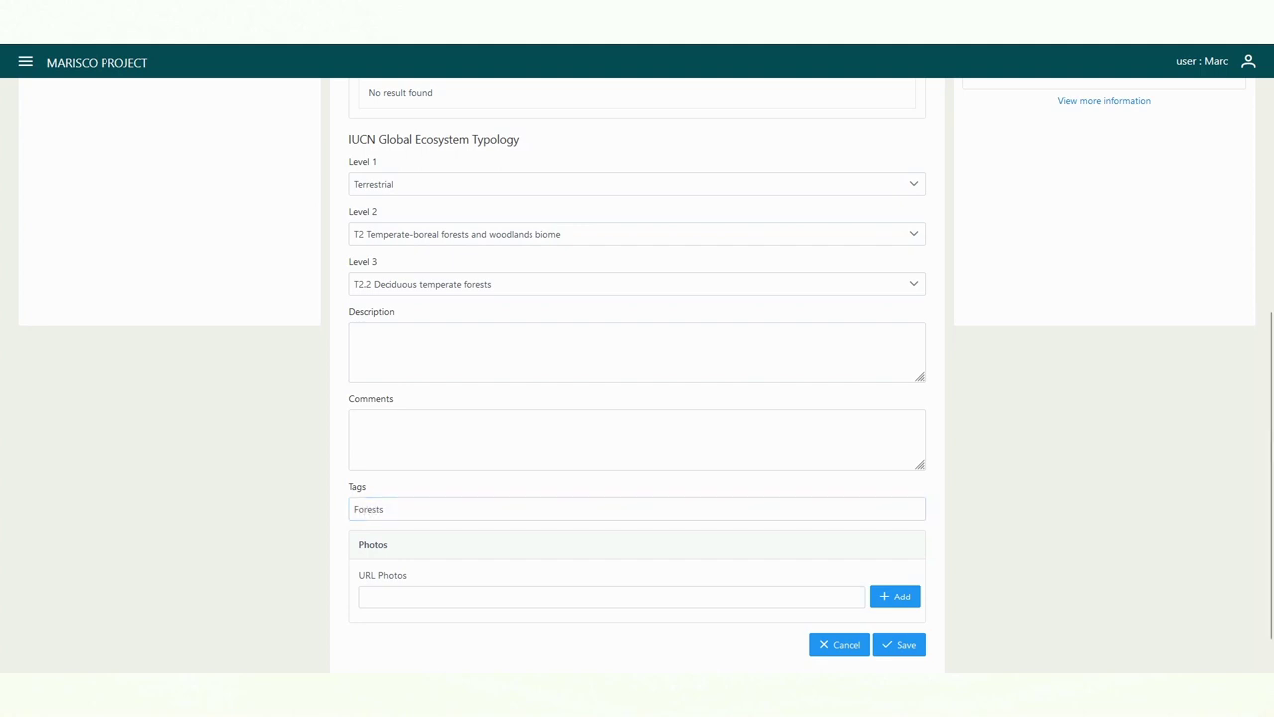
scroll(637, 379, "down", 1)
left_click(611, 550)
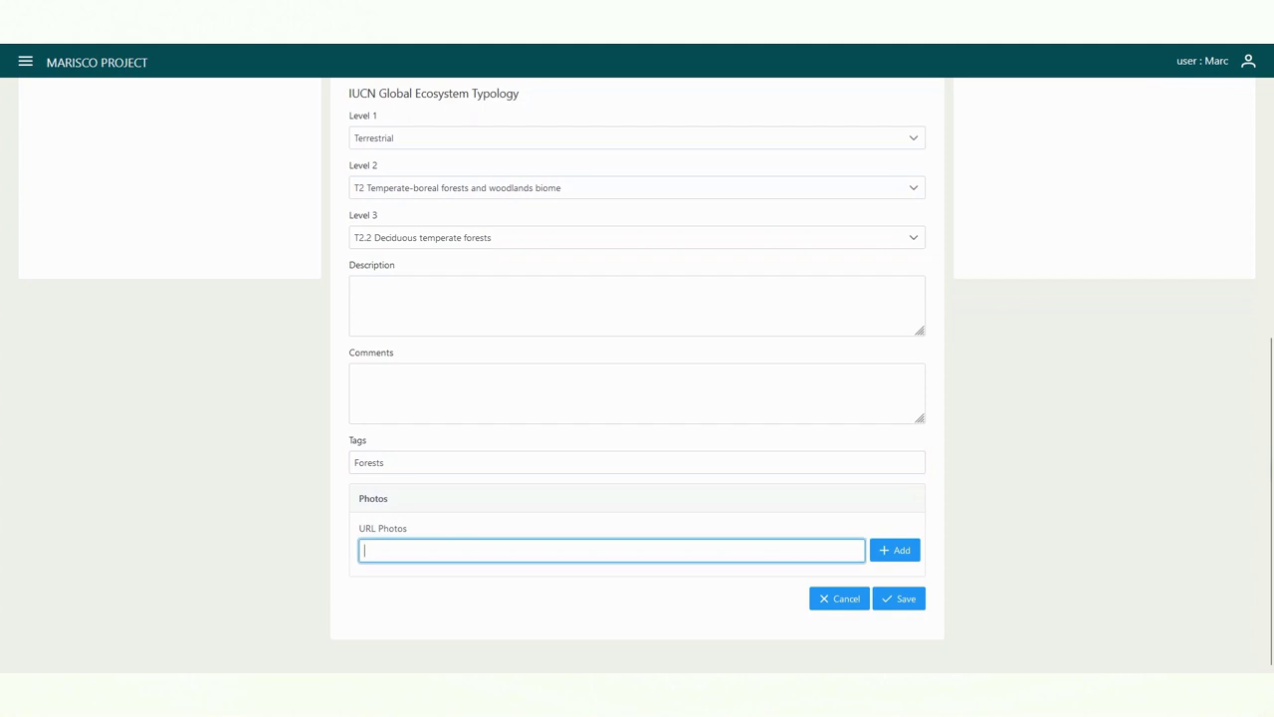
type("https://commons.wikimedia.org/wiki/File:Heilige_Hallen_23%2B.jpg")
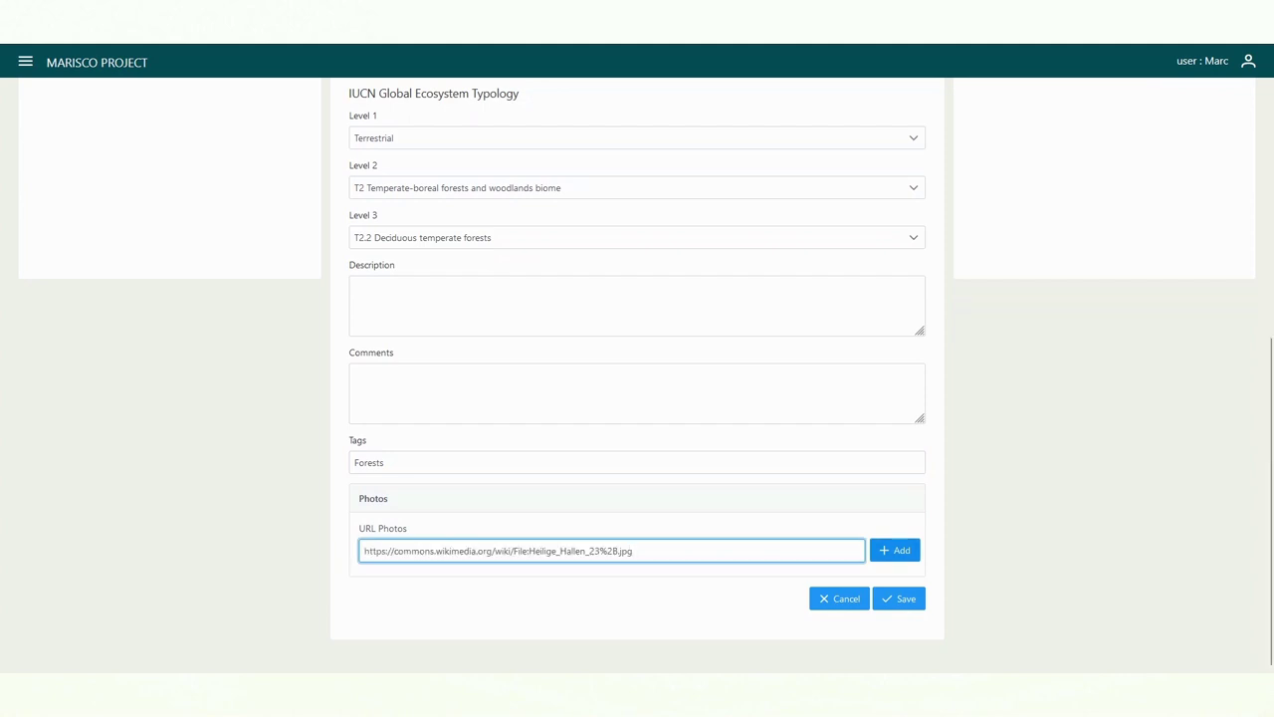
left_click(895, 550)
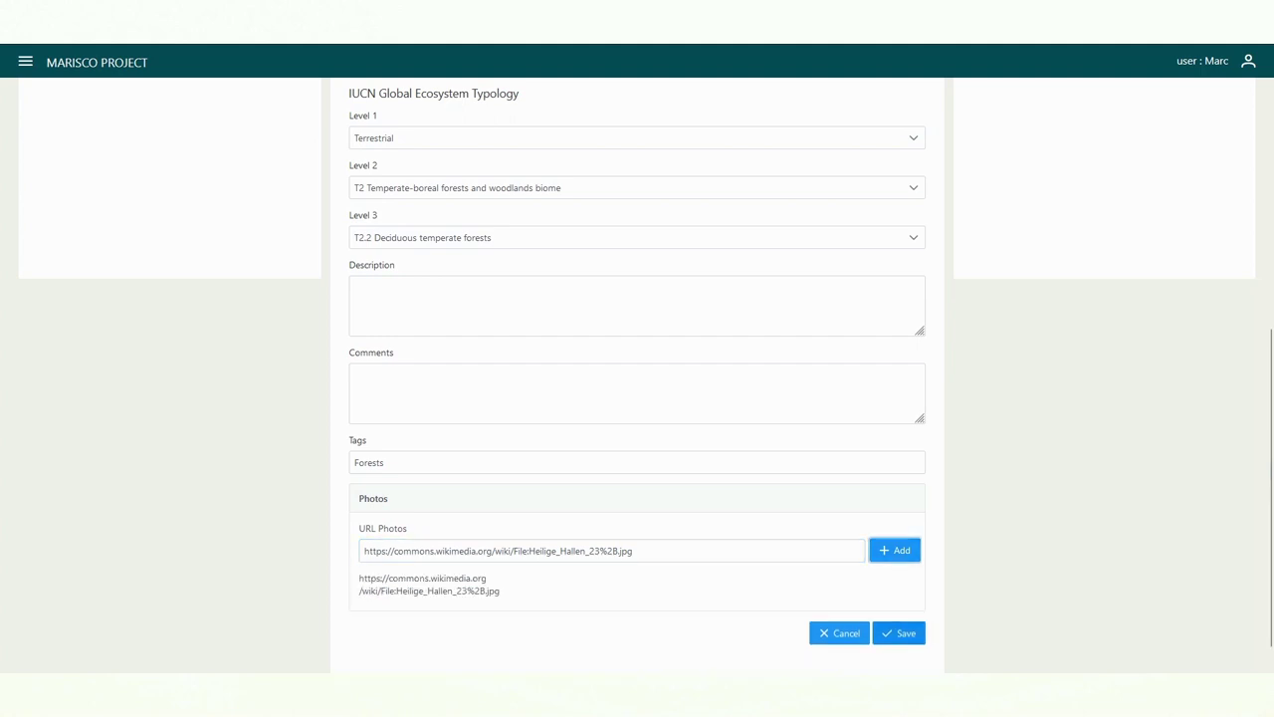
left_click(899, 633)
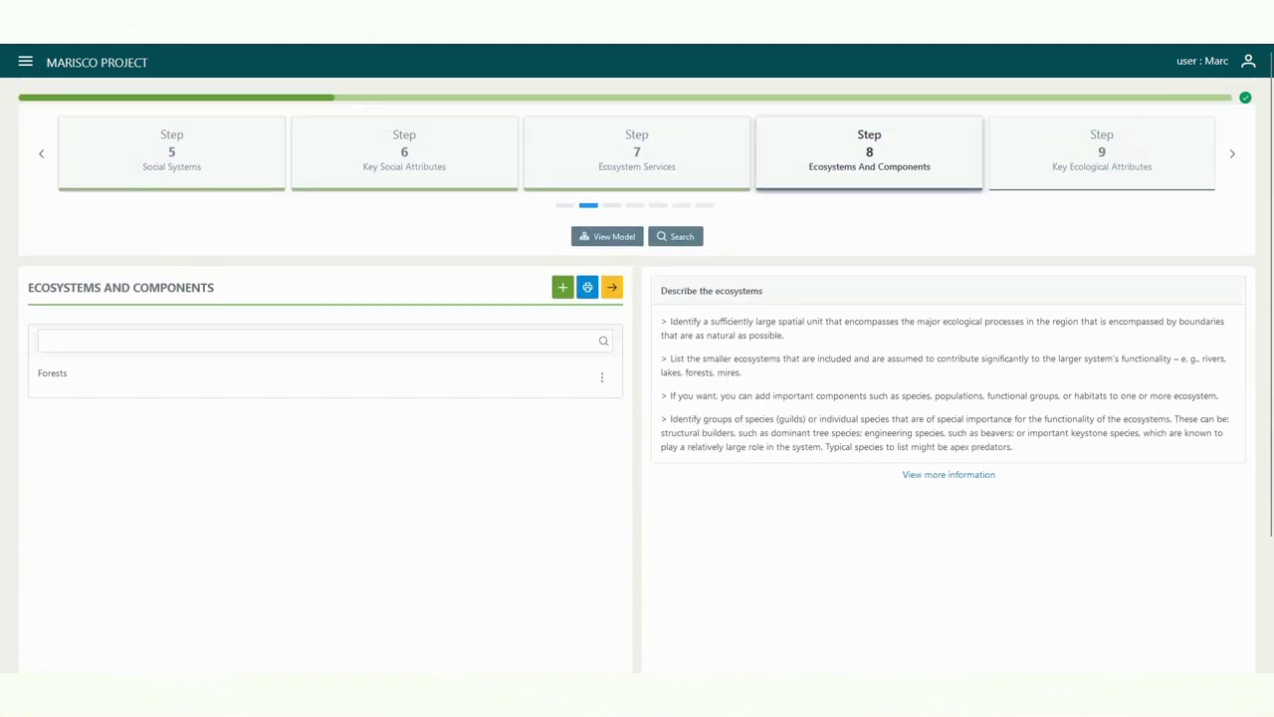
Search the list for 'Forests', then open and dismiss the entry's options menu
left_click(319, 341)
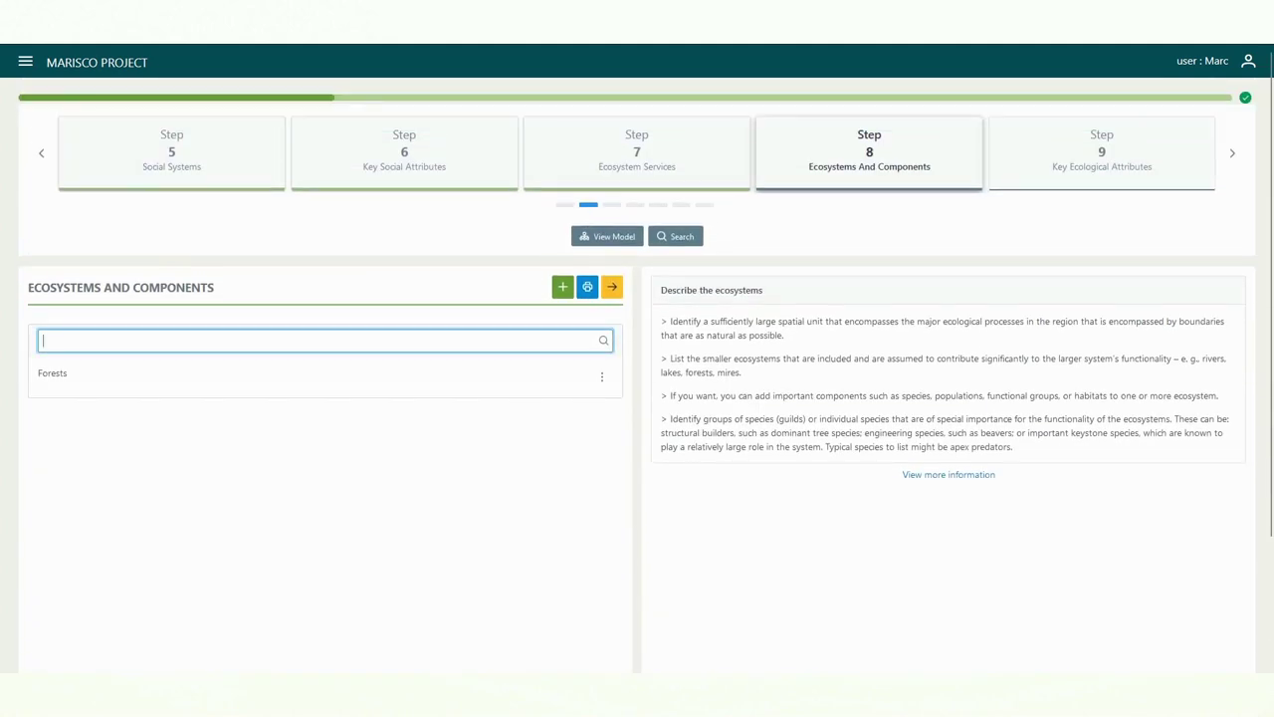
type("Forests")
key("Tab")
left_click(601, 376)
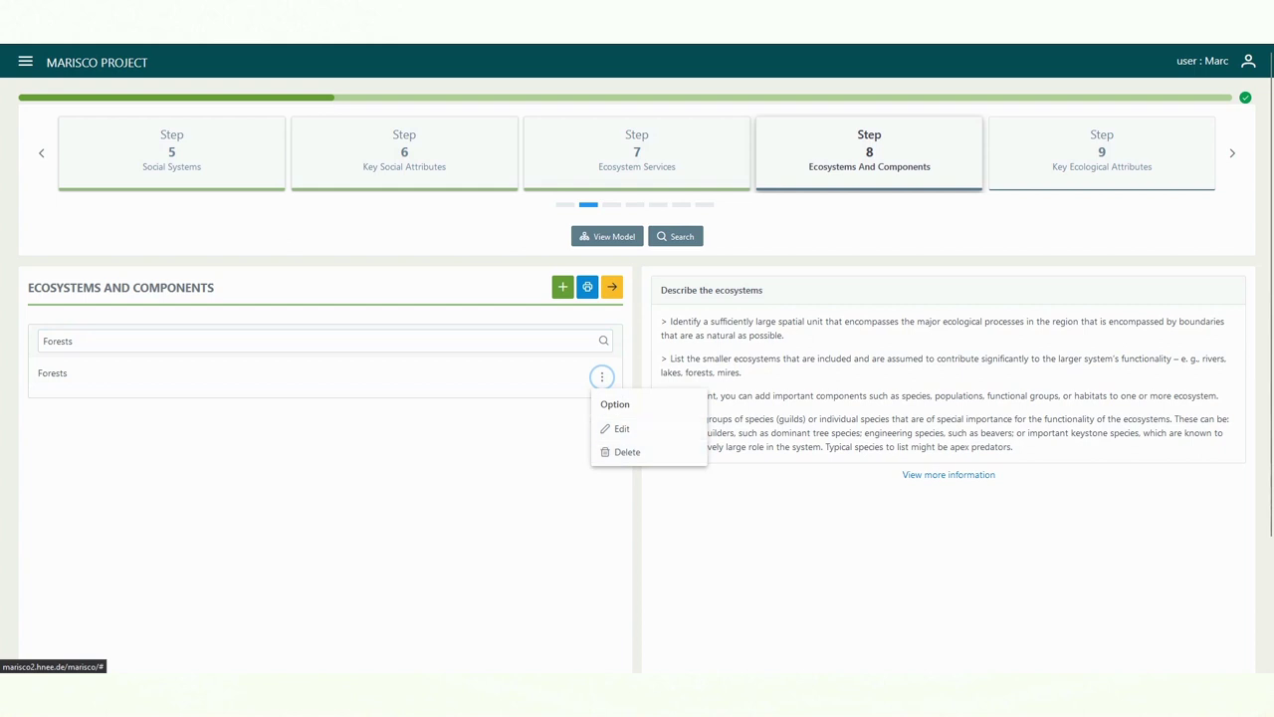
key("Escape")
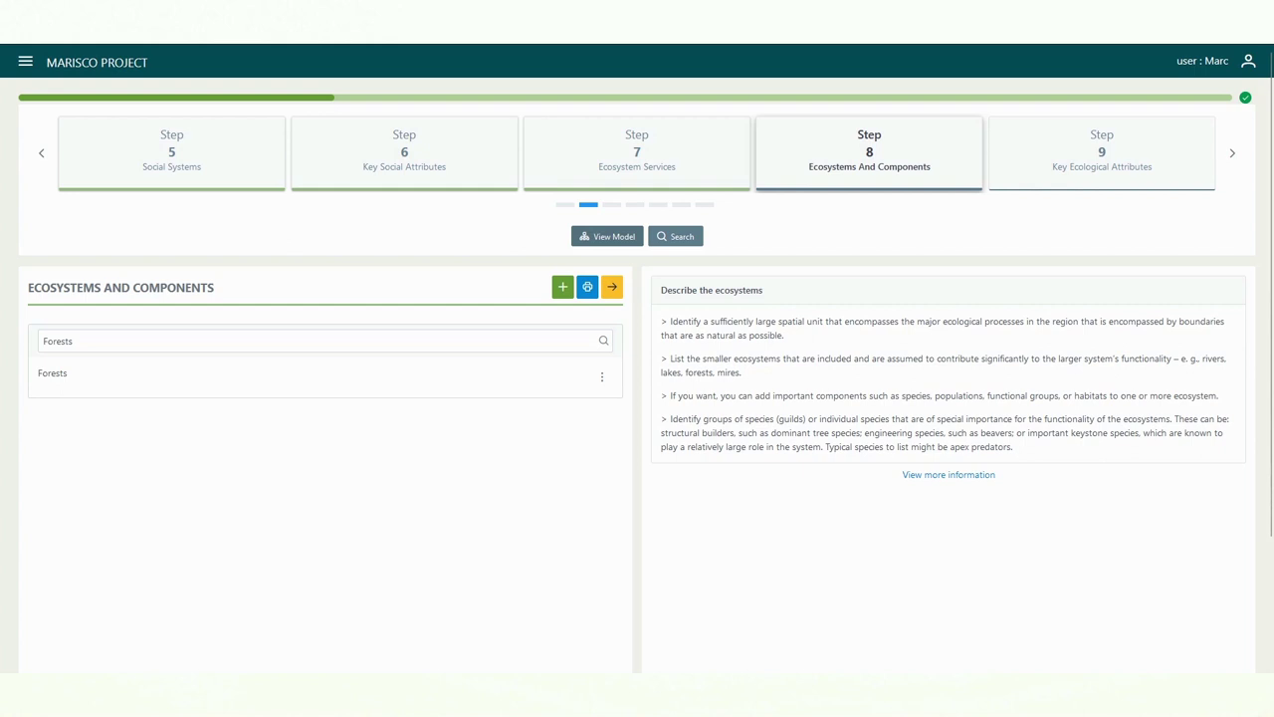
Open the model diagram to confirm Forests under its IUCN classification, then close it
left_click(608, 236)
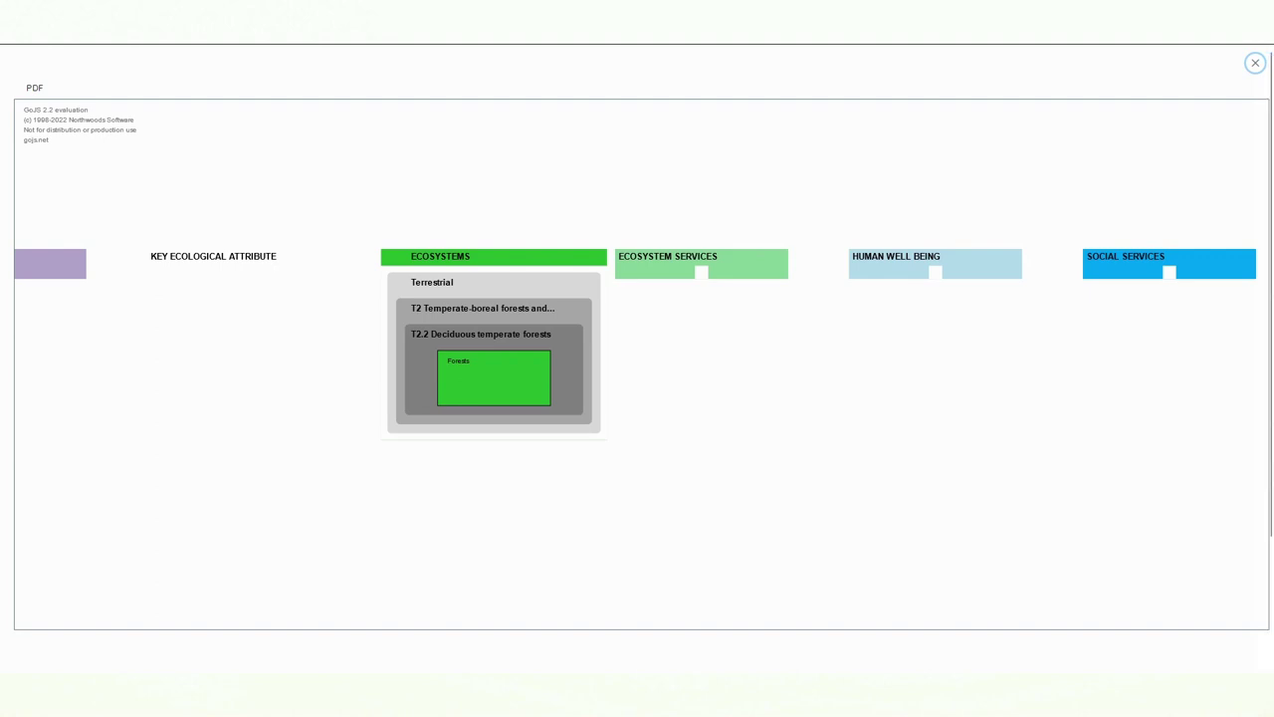
left_click(1256, 63)
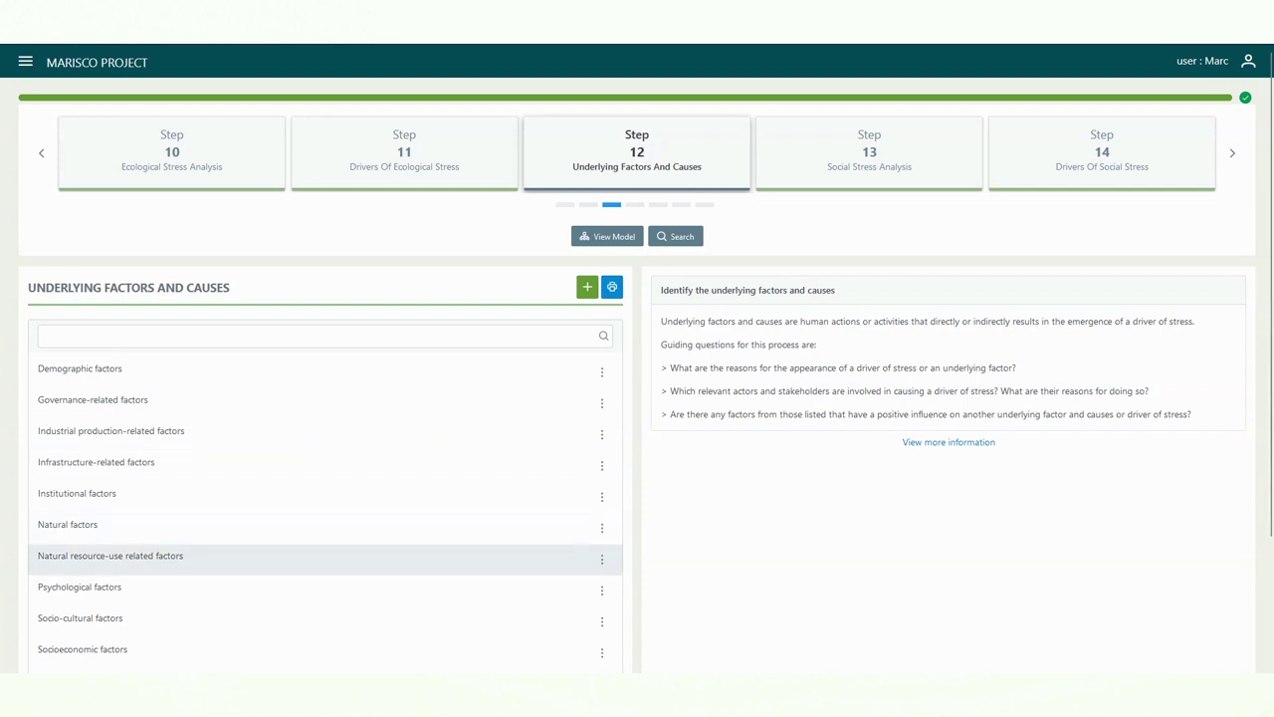
Edit Natural resource-use related factors and set level 2 to Other, named 'Agriculture'
left_click(601, 559)
left_click(617, 610)
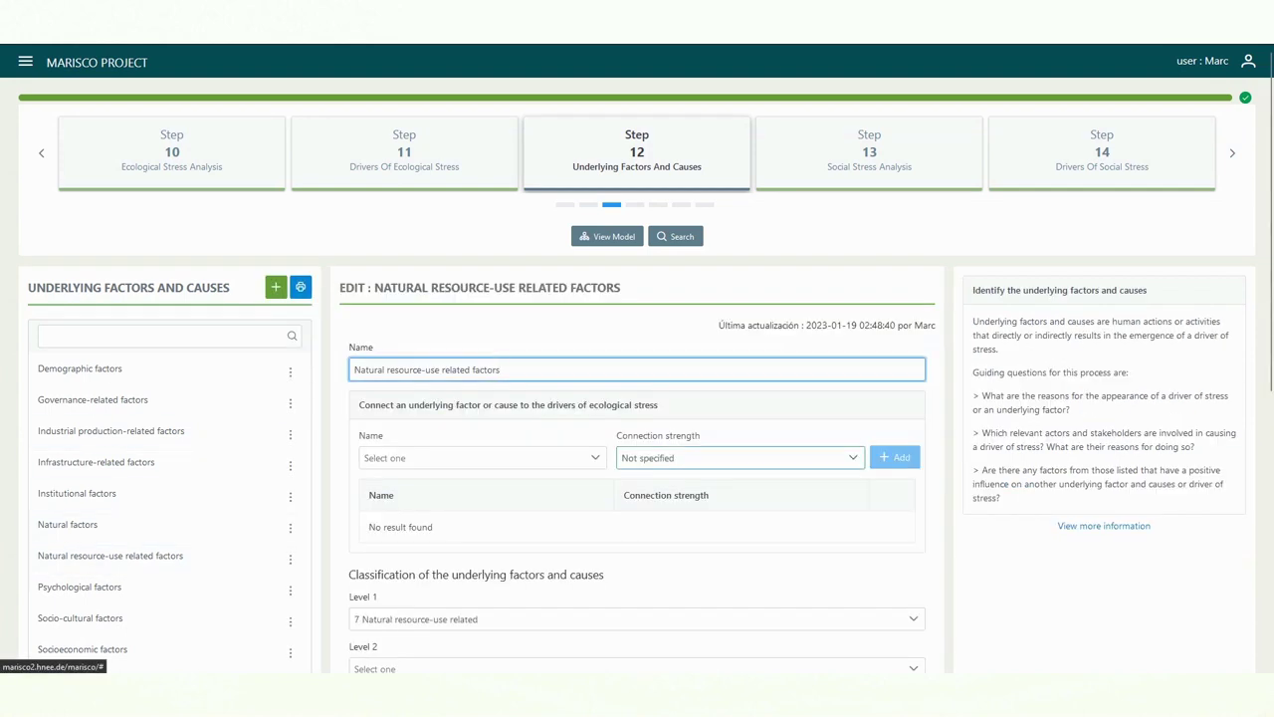
scroll(637, 374, "down", 5)
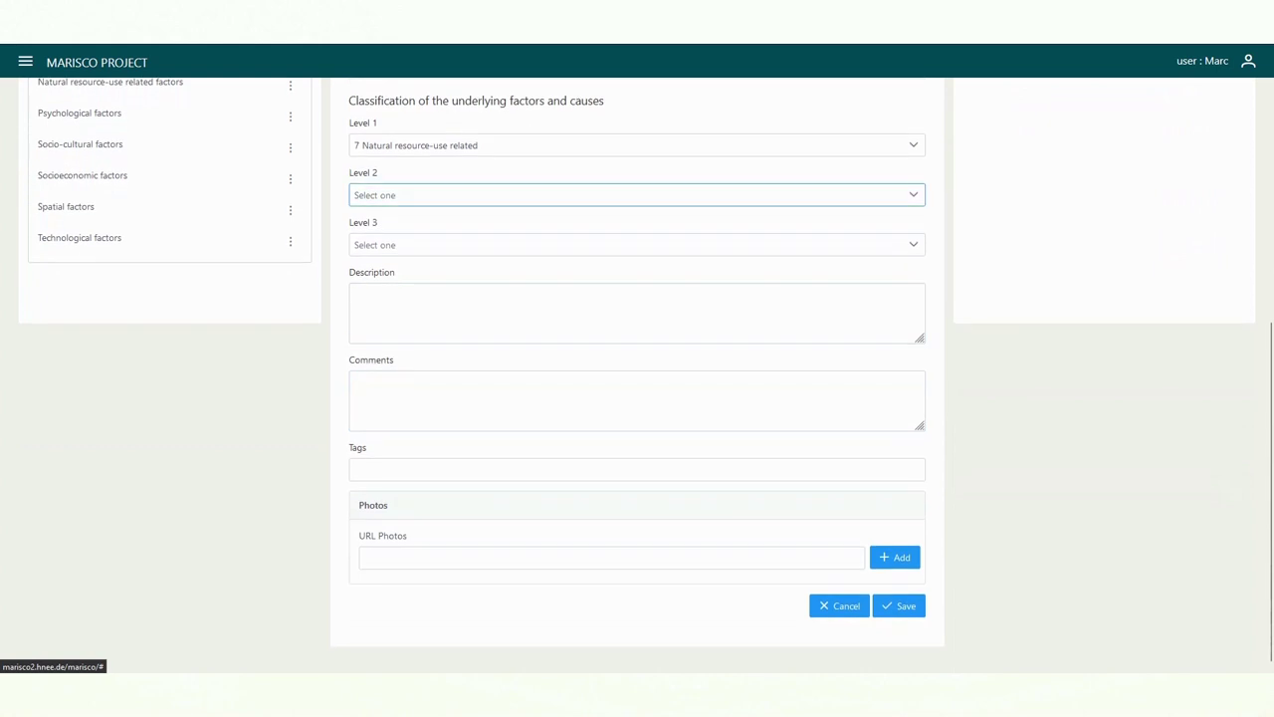
left_click(637, 195)
left_click(398, 222)
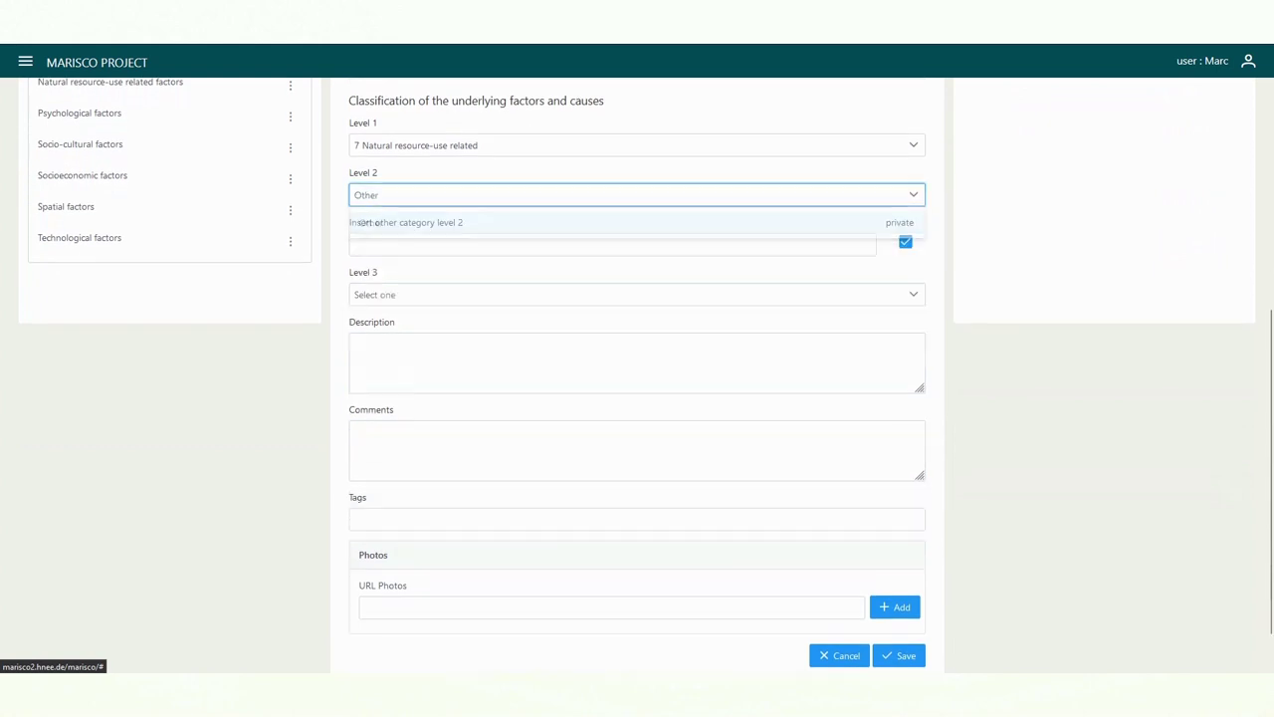
left_click(613, 244)
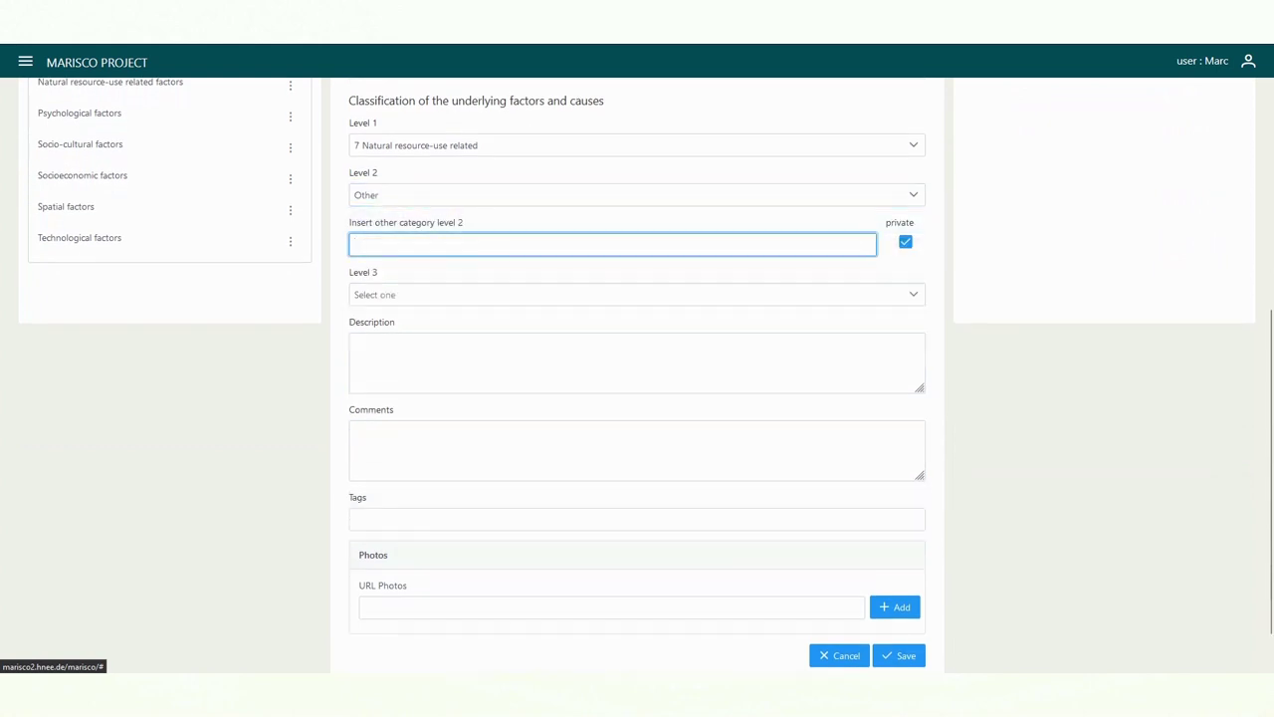
type("Agriculture")
key("Tab")
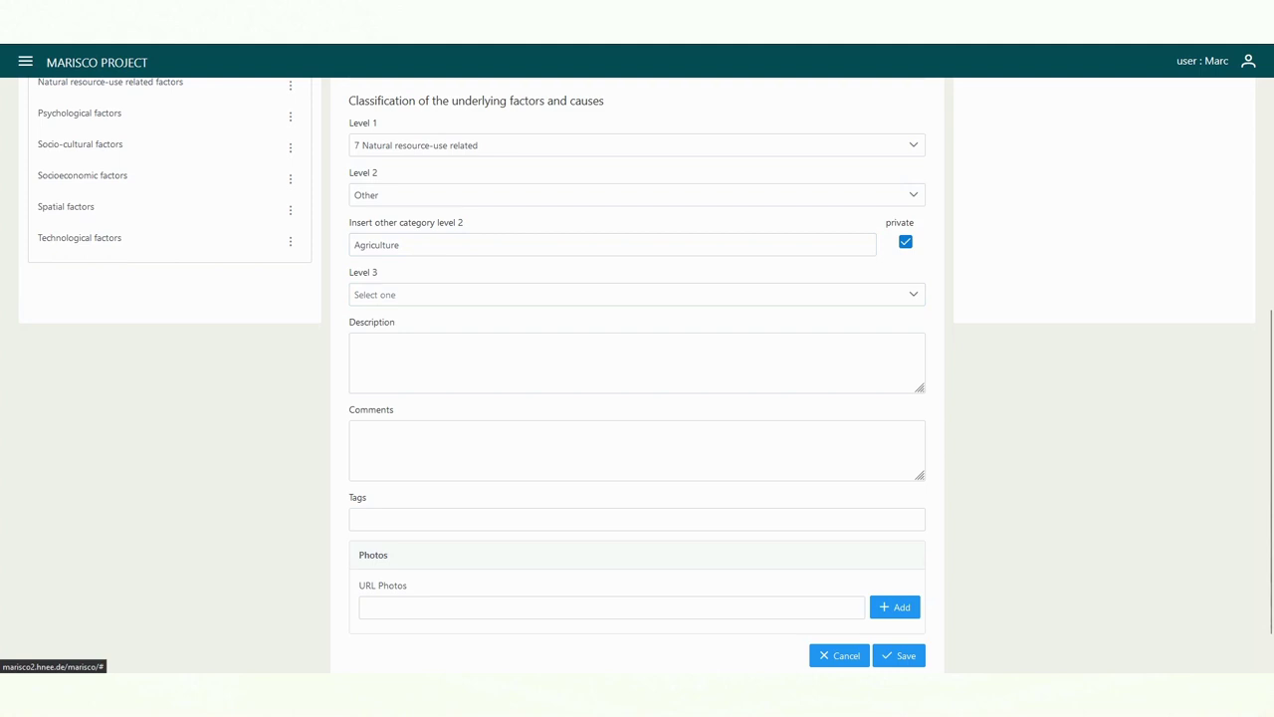
Set level 3 to Other named 'Livestock farming' and save
key("Tab")
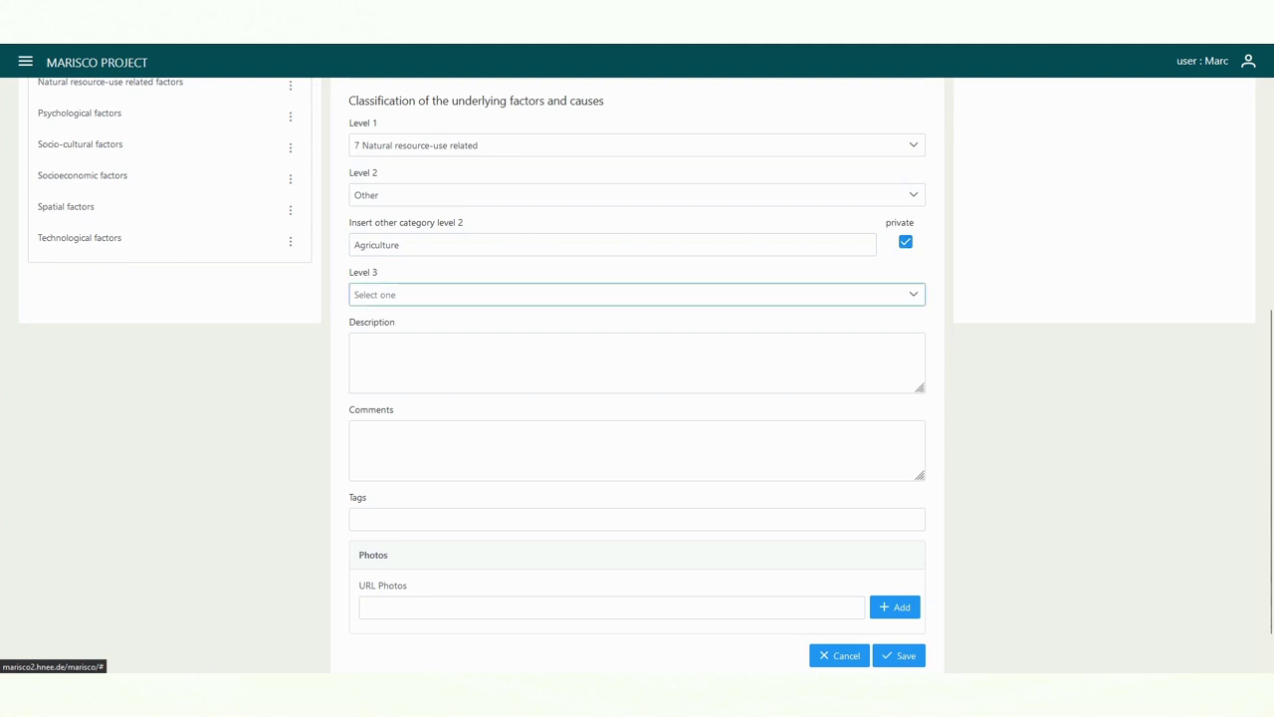
key("space")
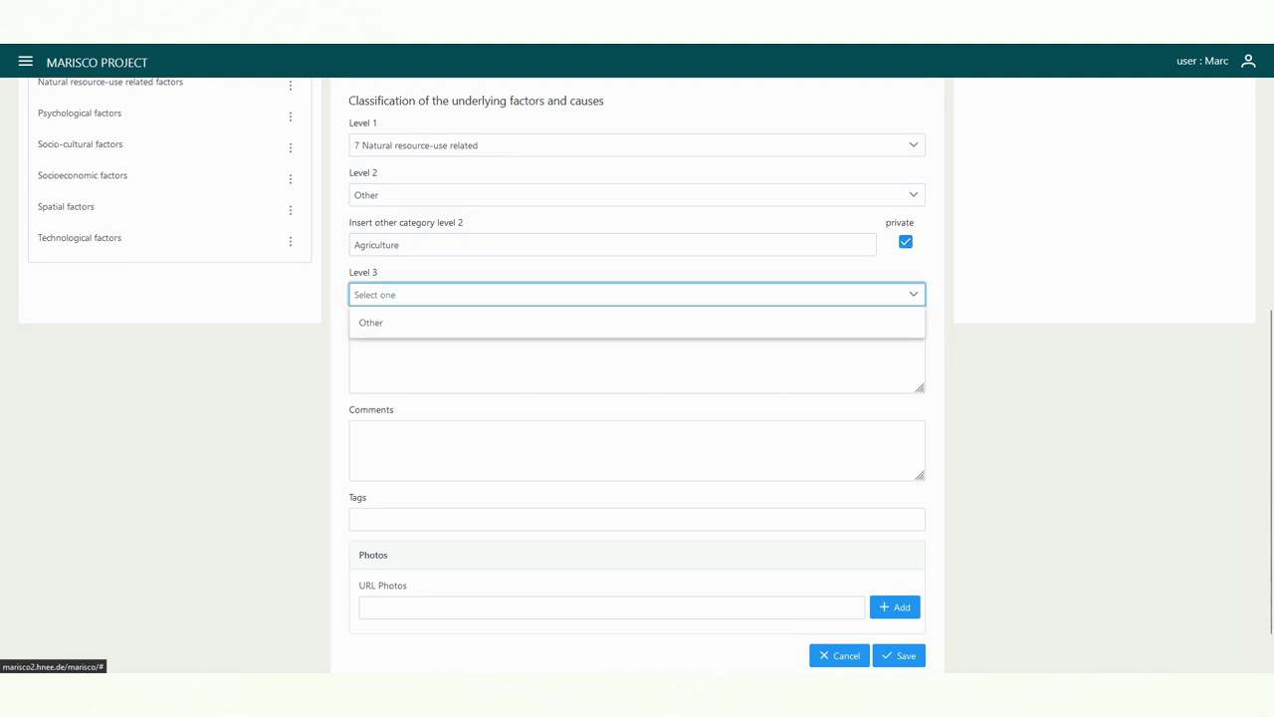
key("Down")
key("Return")
left_click(612, 344)
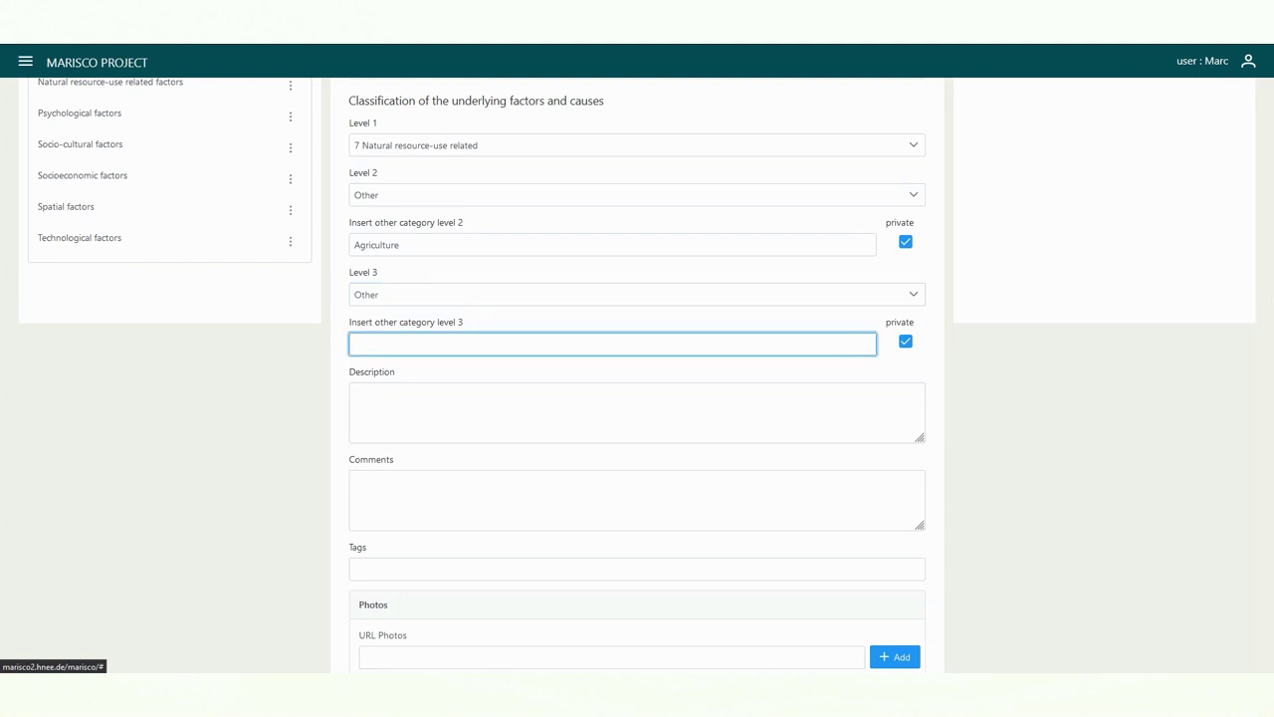
type("Livestock farming")
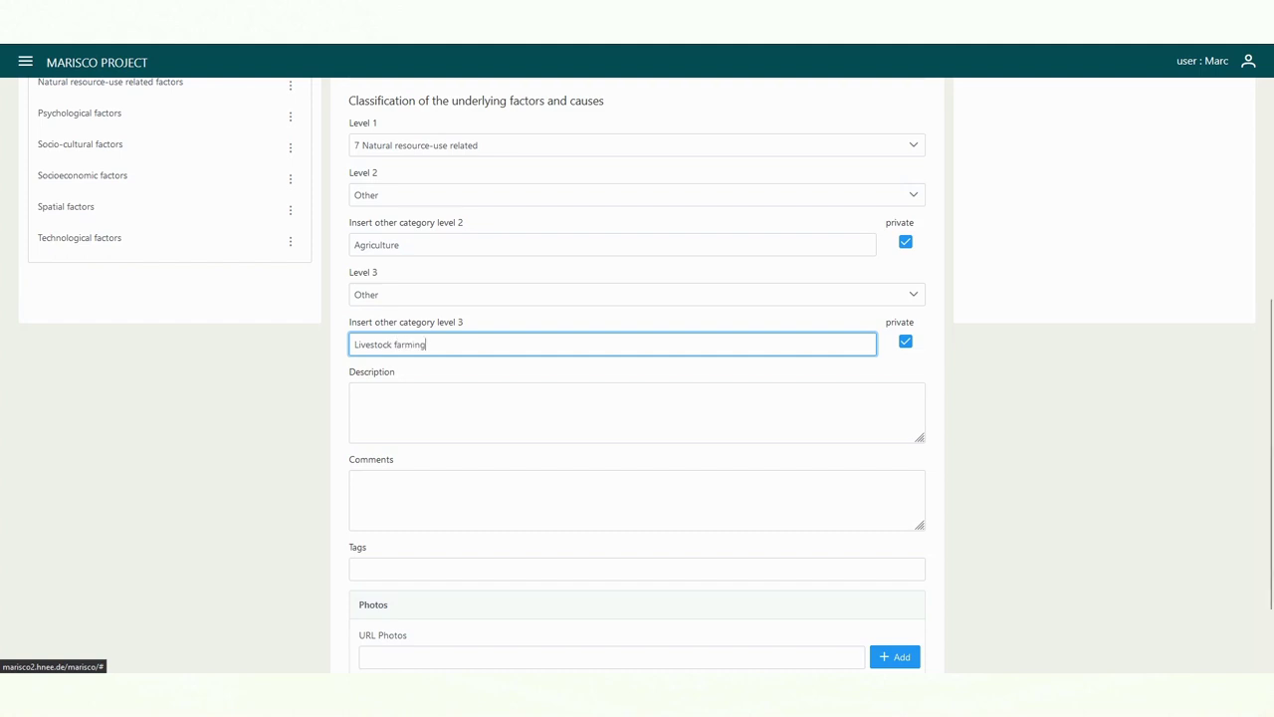
scroll(637, 374, "down", 3)
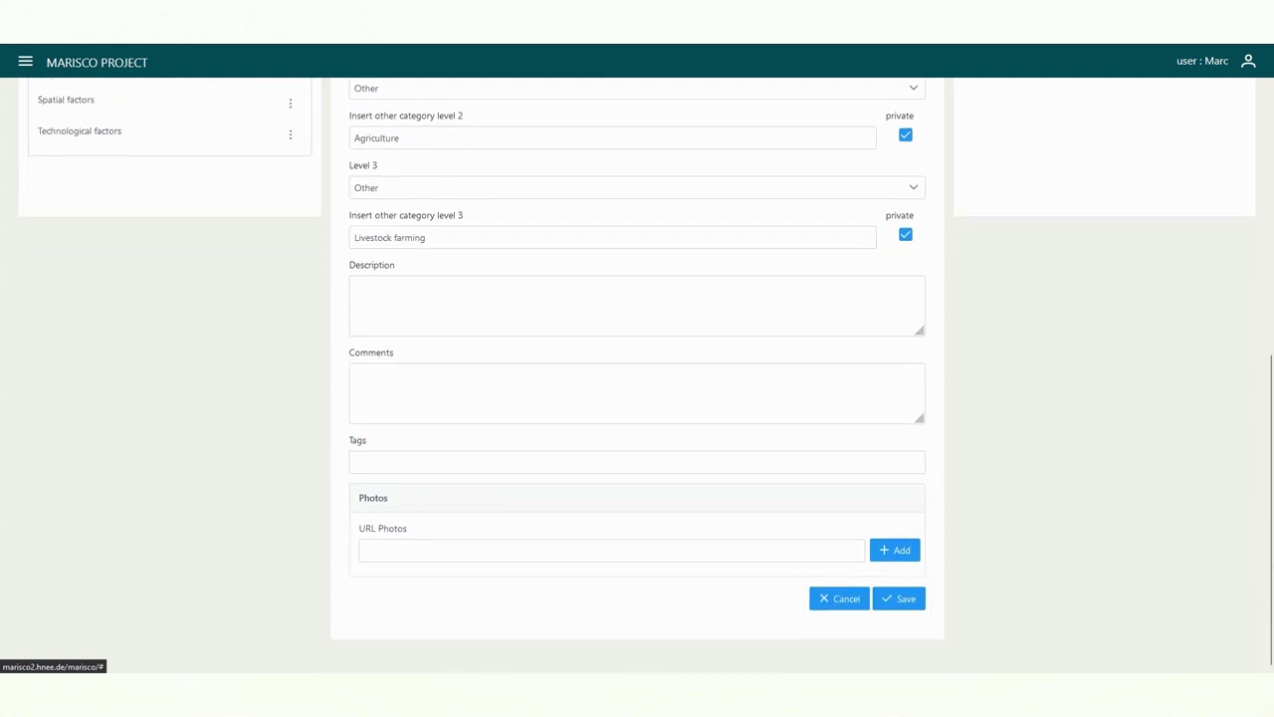
left_click(899, 599)
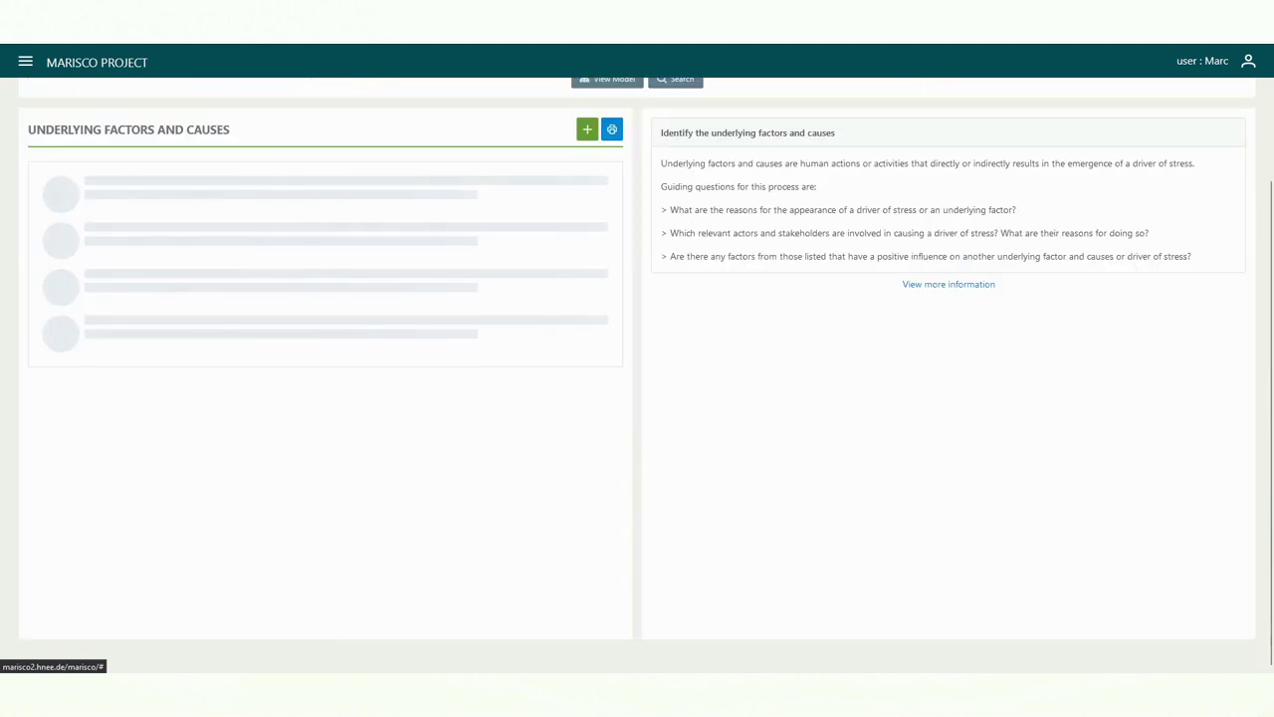